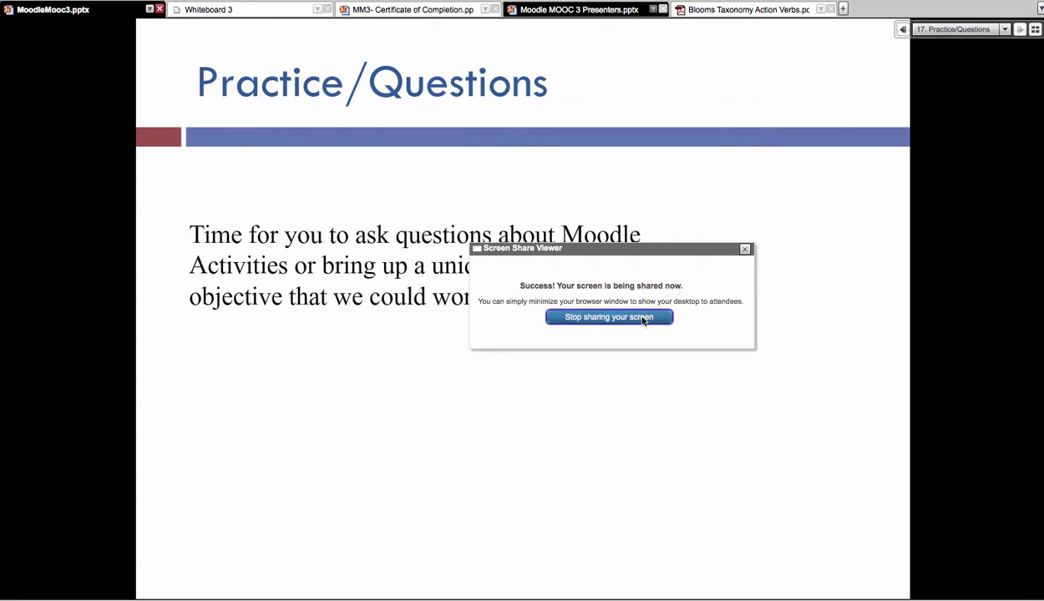
- Stop screen sharing, then start sharing the desktop with attendees again
click(628, 315)
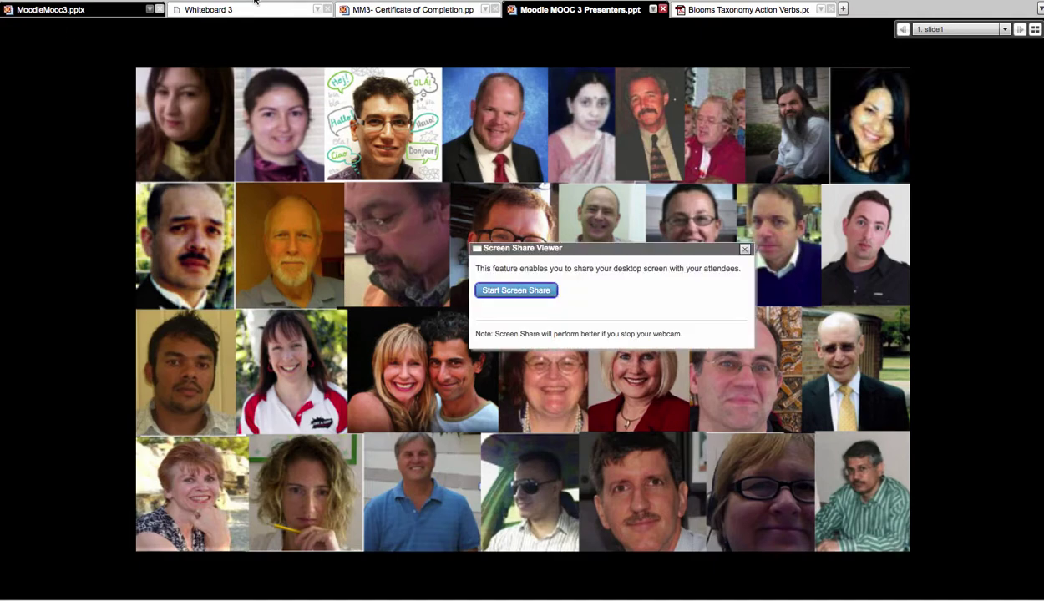
click(514, 292)
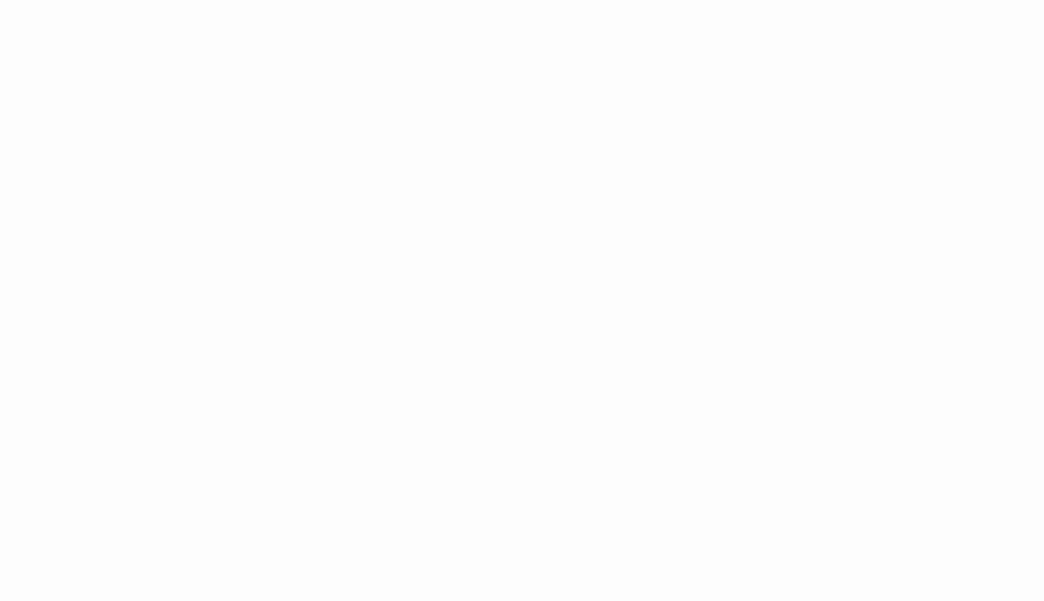
- Go to the Moodle for Teachers site by entering 'moo' in Safari's address bar
text(lin)
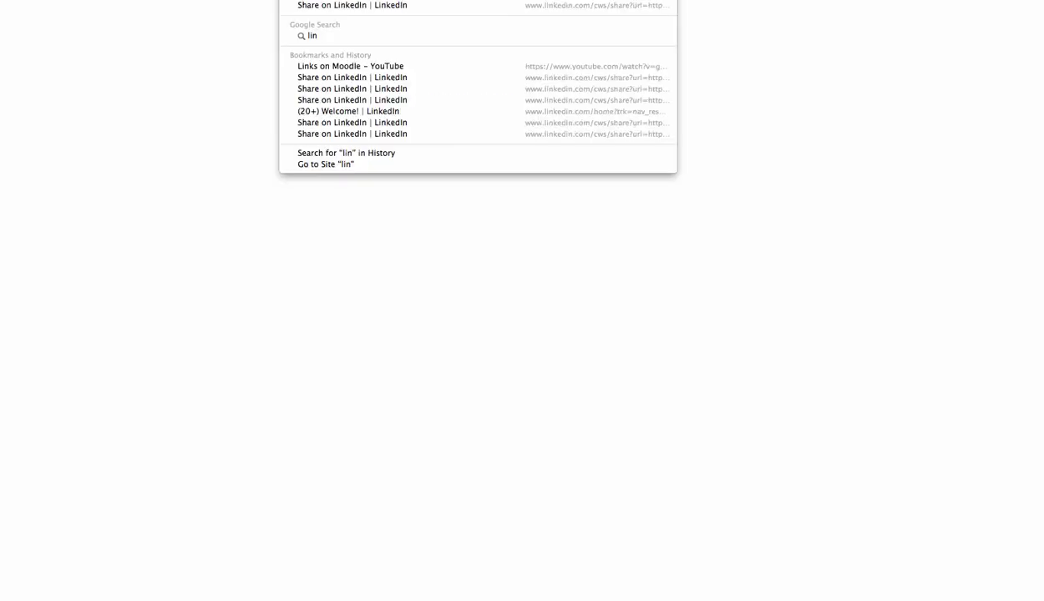
key(BackSpace)
key(BackSpace)
key(BackSpace)
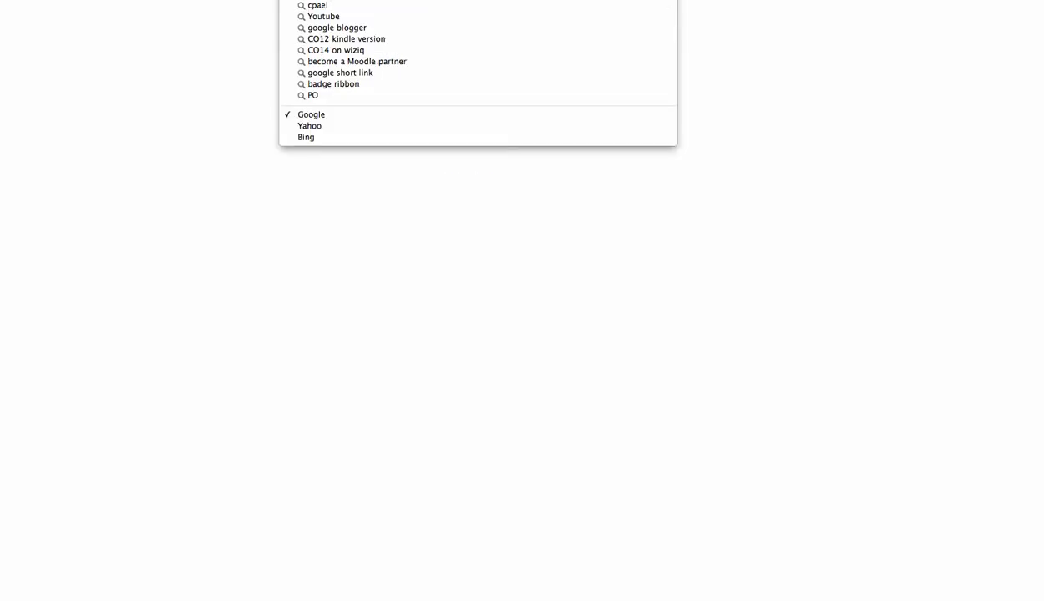
text(www)
key(BackSpace)
key(BackSpace)
key(BackSpace)
text(moo)
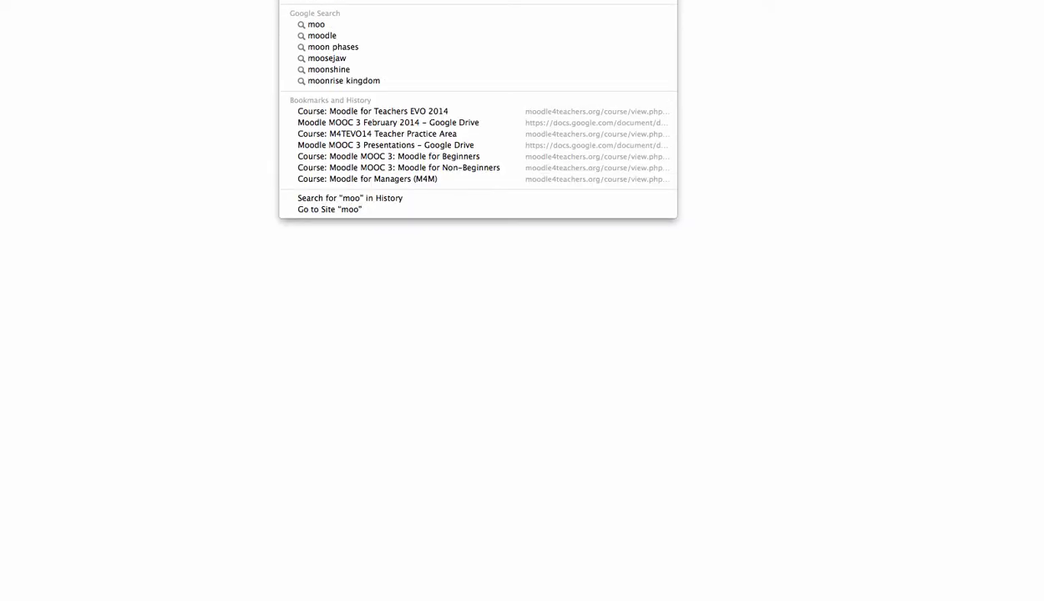
key(Return)
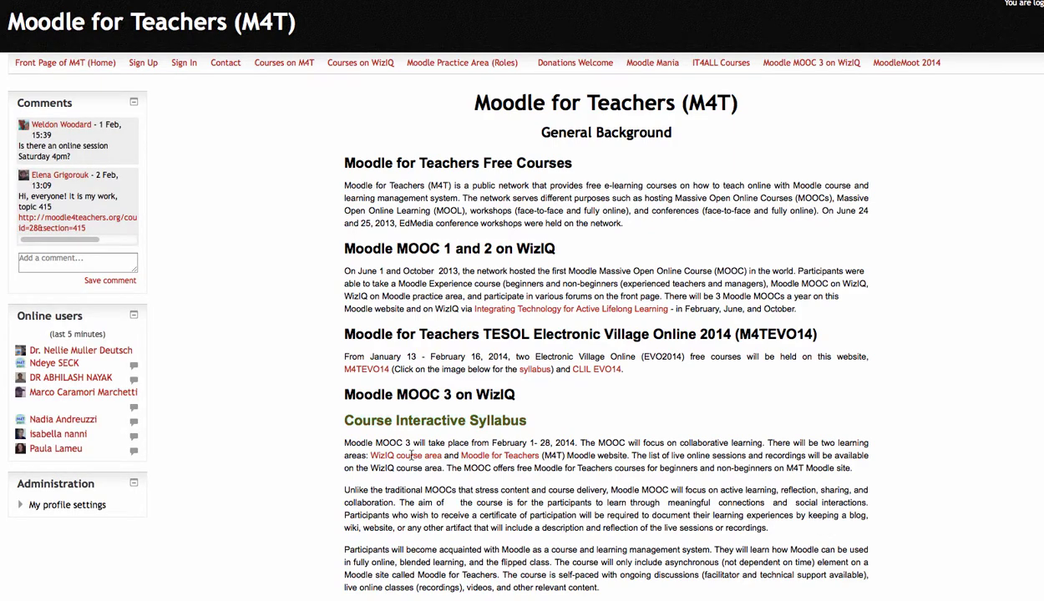
- Open the M4TEVO14 course page from the M4T front page link
click(370, 370)
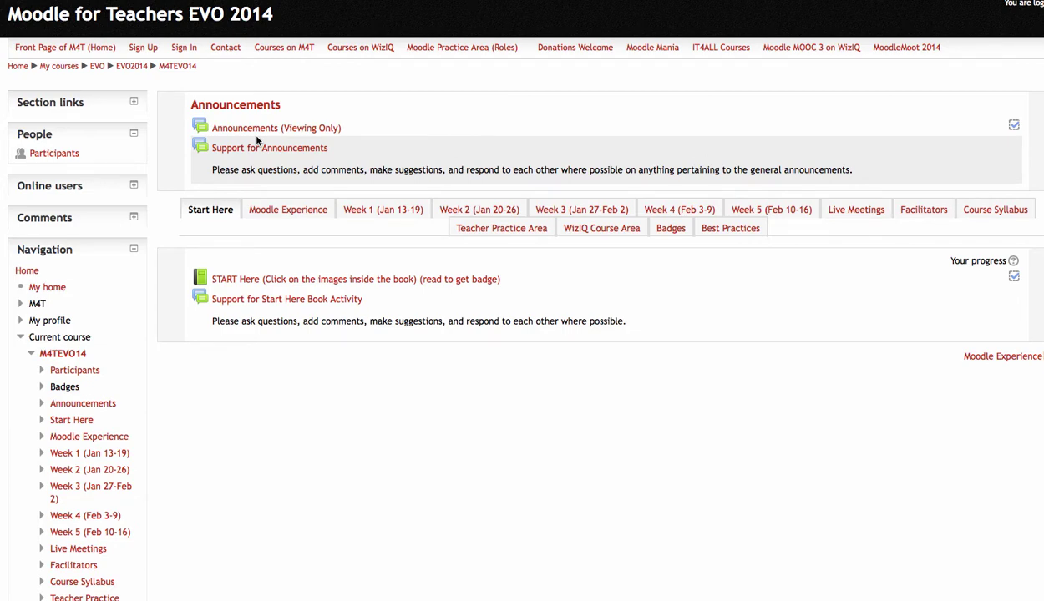
- Scroll the M4TEVO14 course page down and back up to review the Start Here section
scroll(201, 142, down, 1)
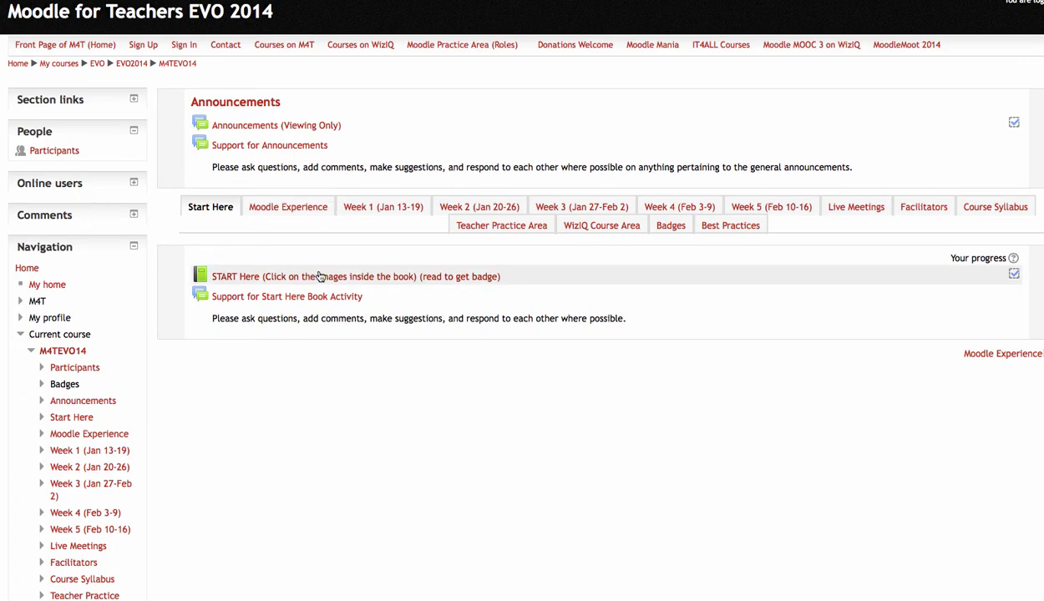
scroll(426, 253, up, 1)
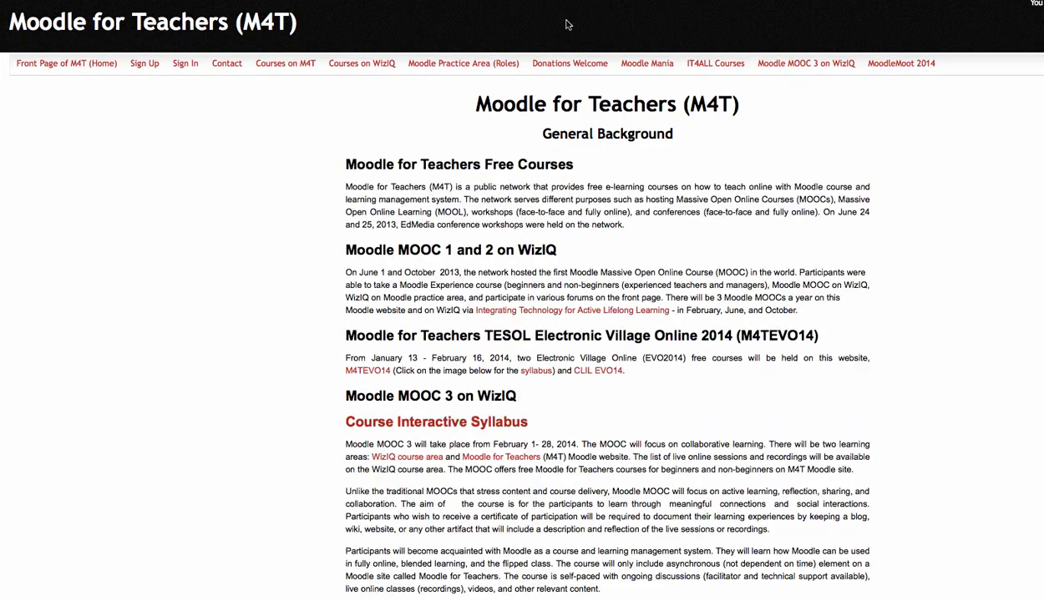
- Scroll down the M4T front page through the General Background, M4TEVO14 and Moodle MOOC 3 sections
scroll(554, 352, down, 1)
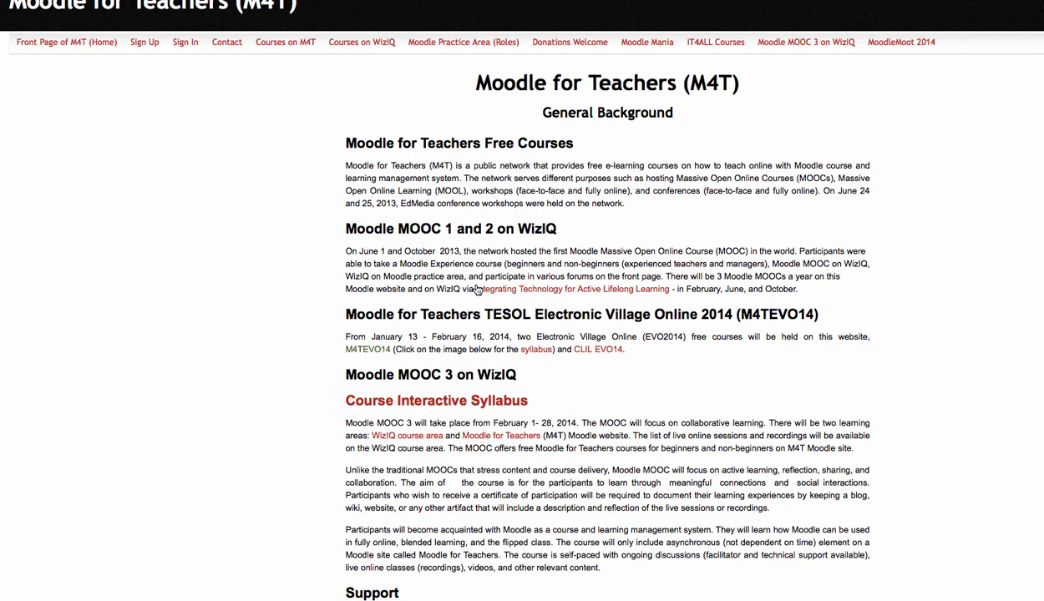
scroll(581, 380, down, 1)
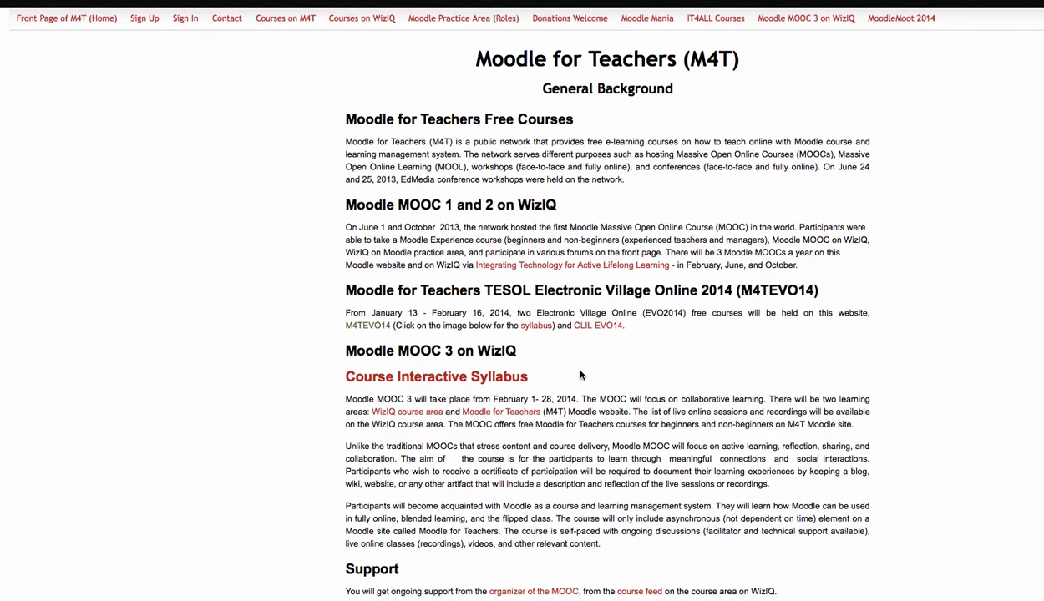
scroll(580, 376, down, 1)
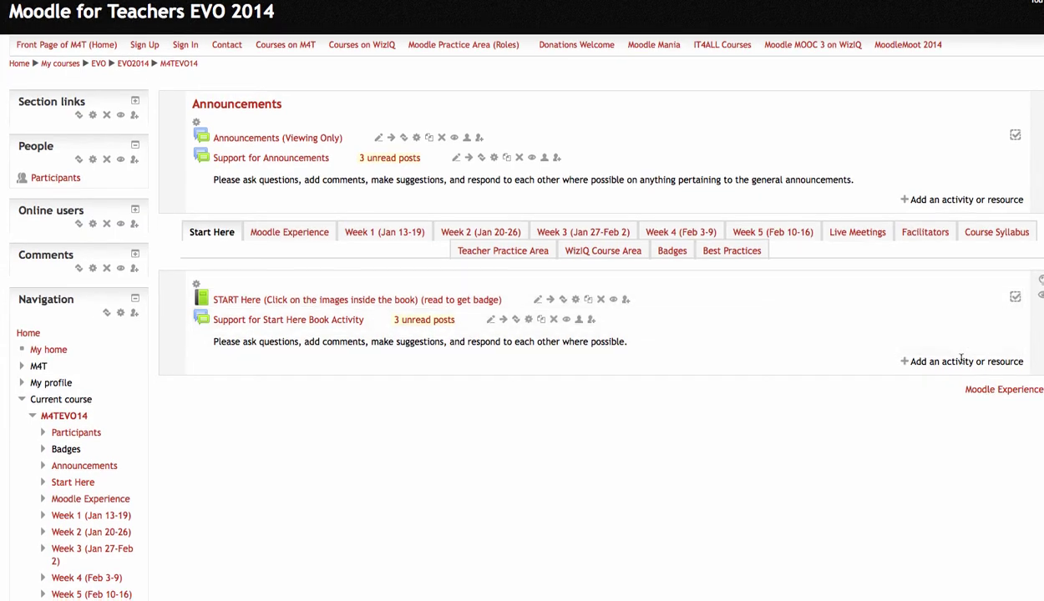
- Add a new Book resource to the Start Here section through the activity chooser
click(960, 362)
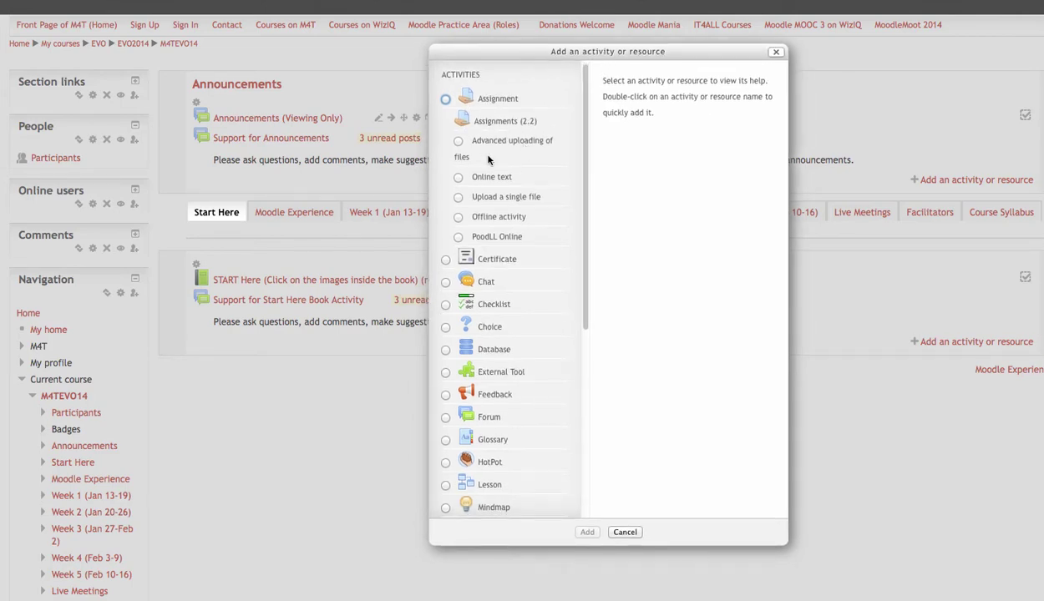
scroll(443, 218, down, 1)
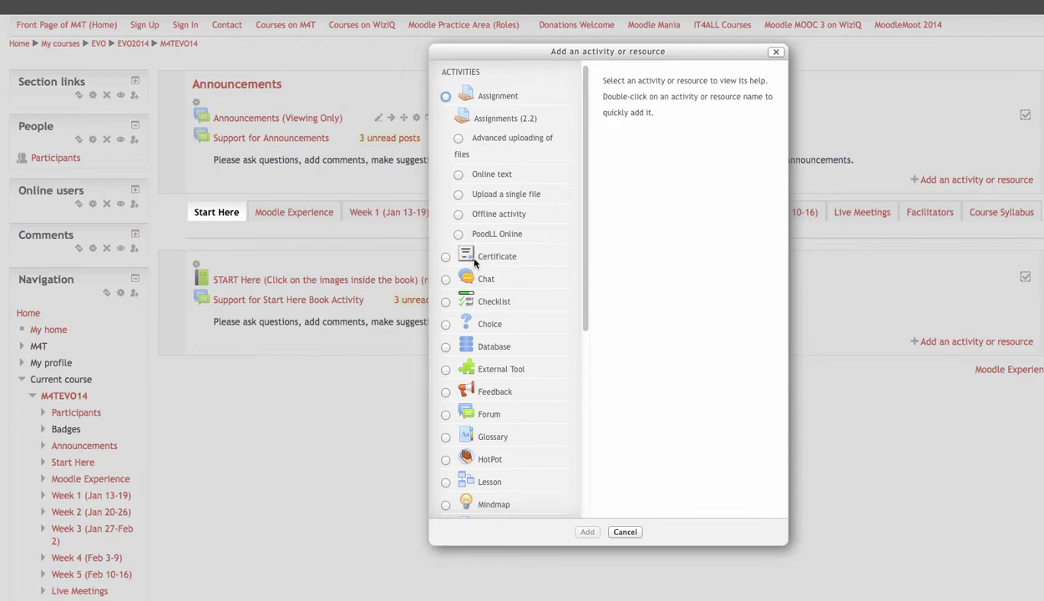
drag(716, 49, 723, 13)
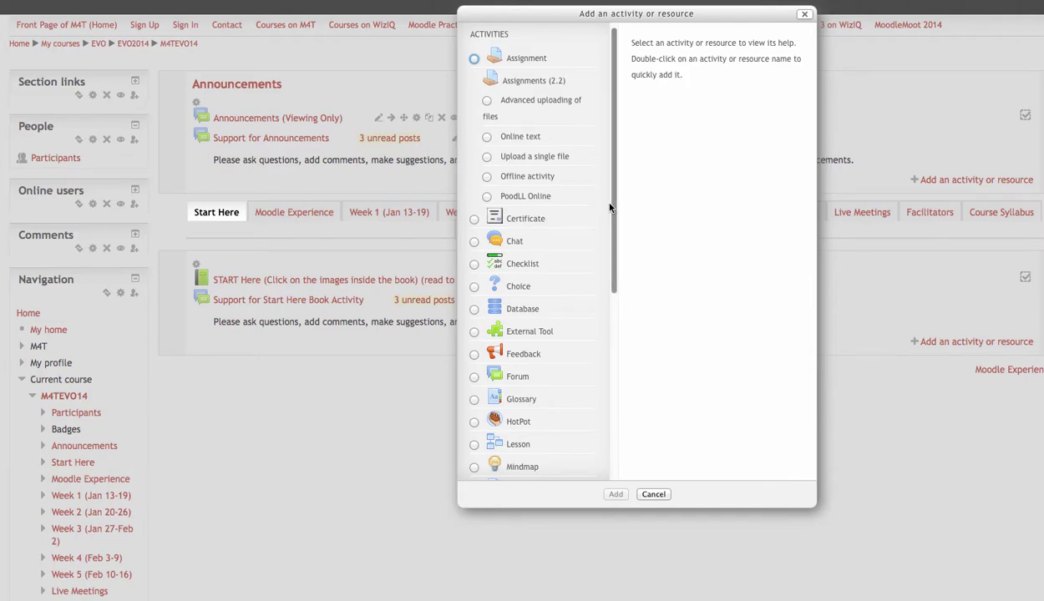
drag(613, 206, 632, 423)
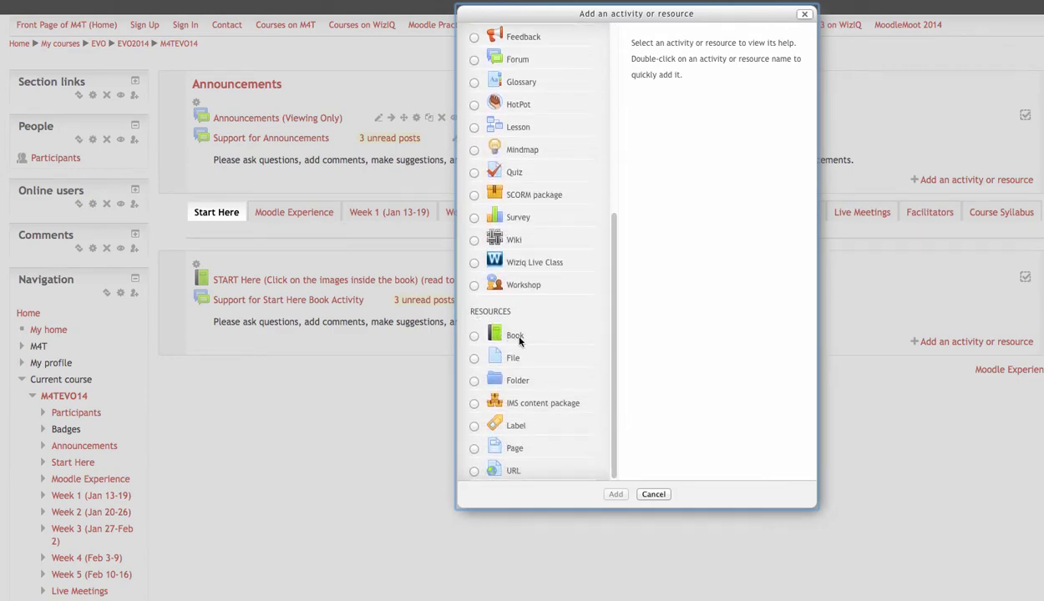
click(474, 337)
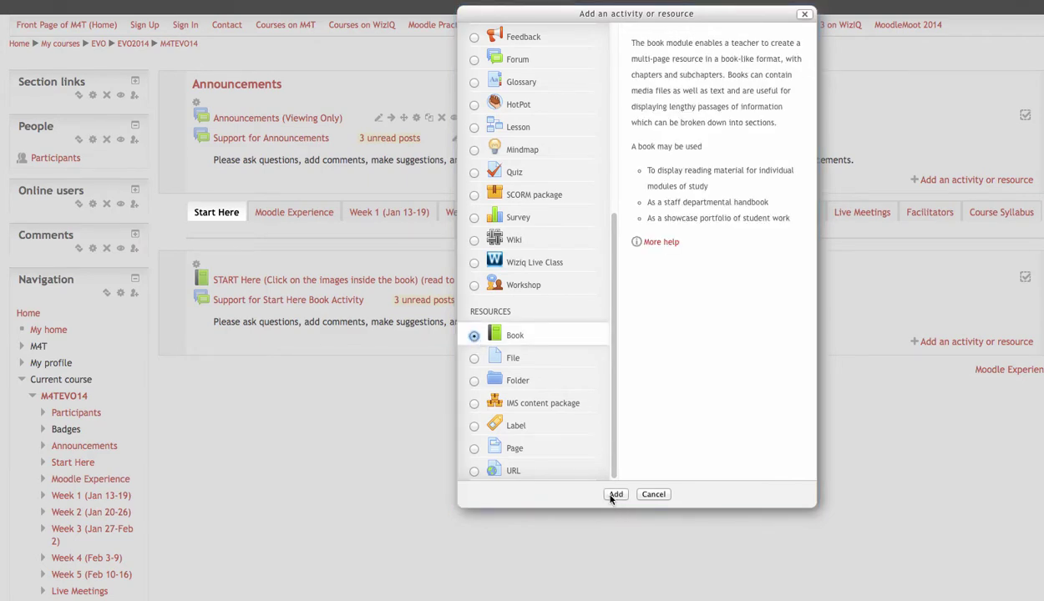
click(615, 495)
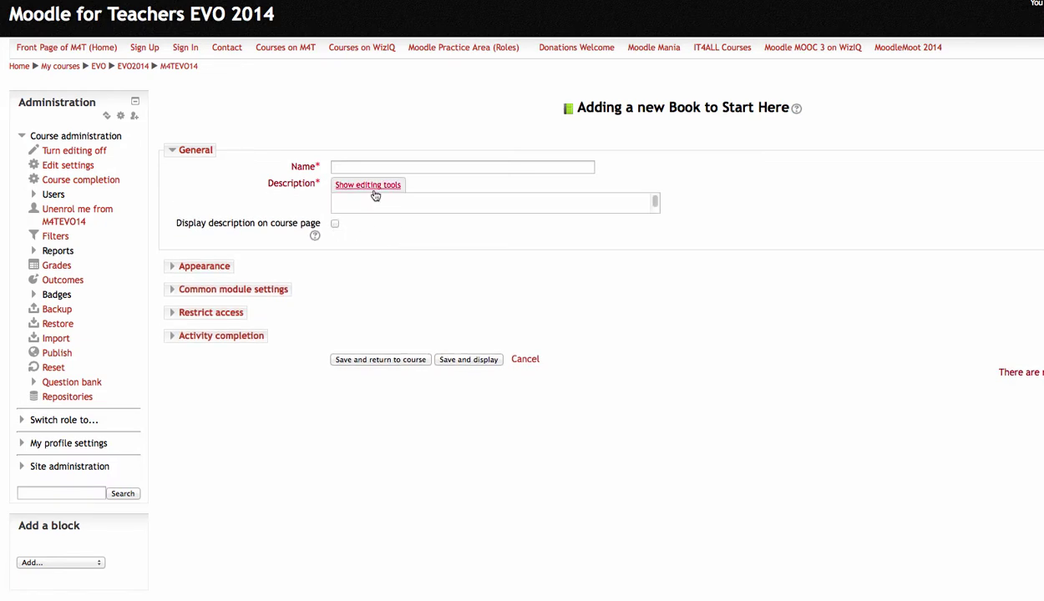
- Try the Book's Name field and editing tools, then abandon the form via the M4TEVO14 breadcrumb
click(357, 167)
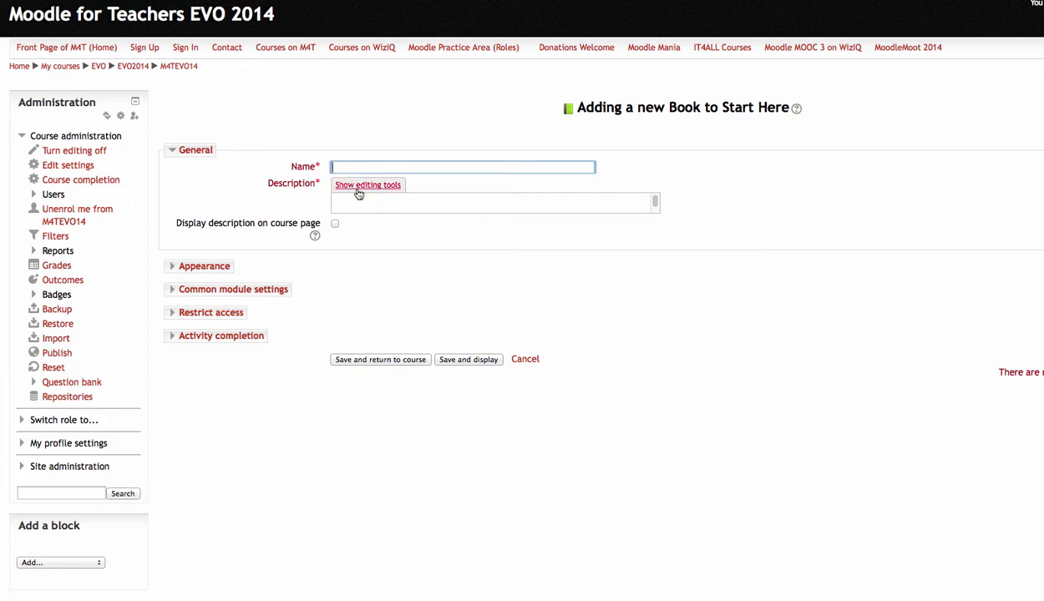
click(358, 192)
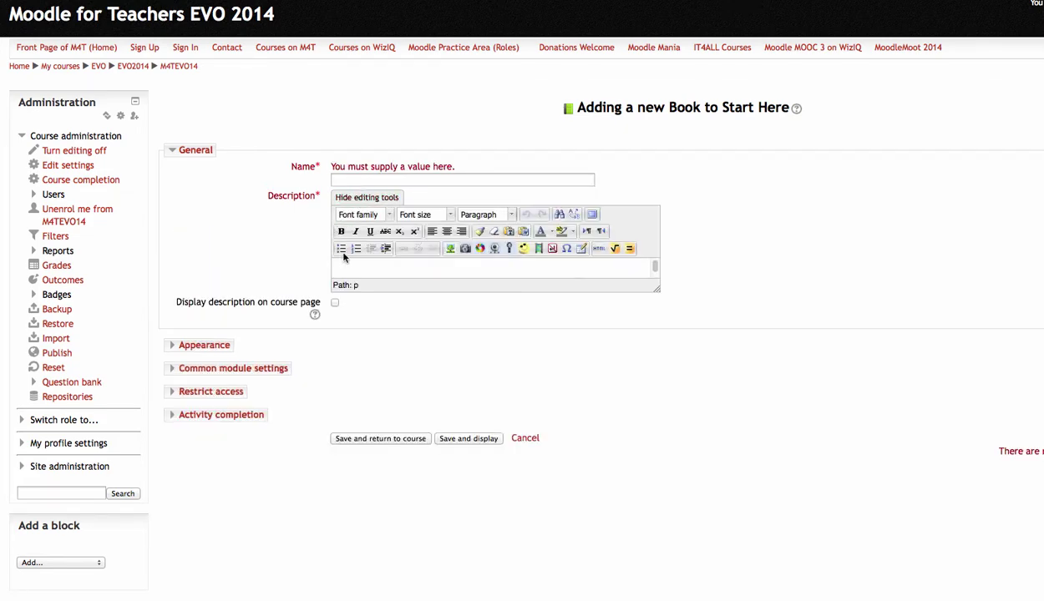
click(176, 67)
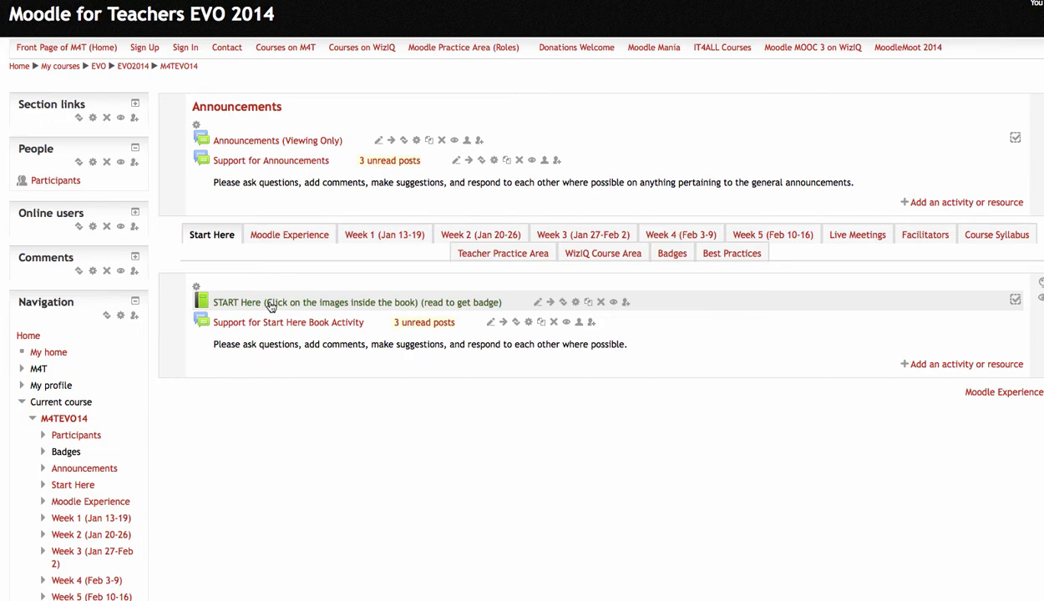
- Browse the START Here book's Syllabus, Getting Started and Facilitators chapters, then open Live Meetings
click(270, 306)
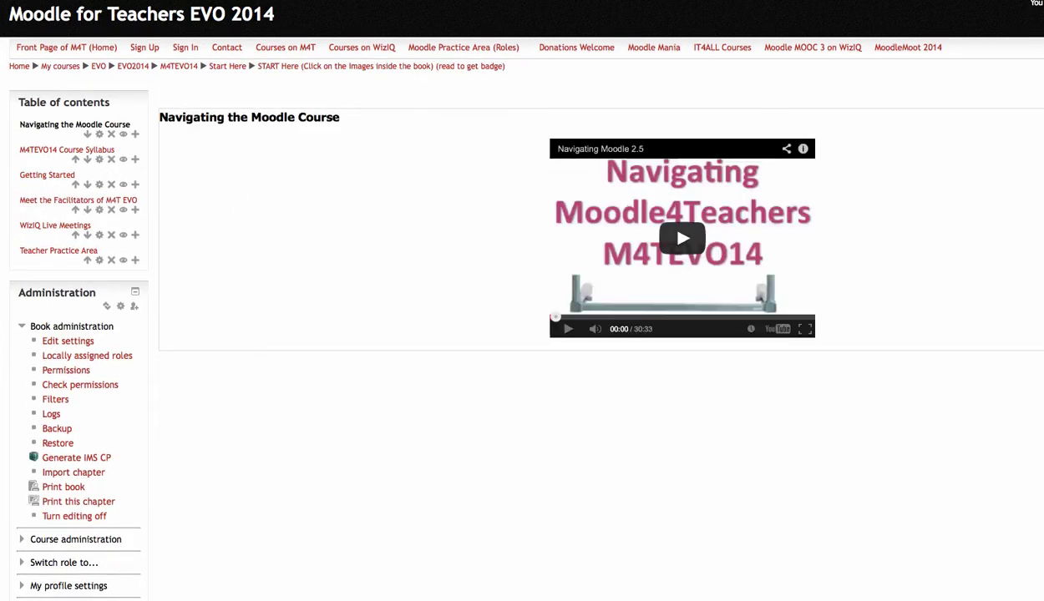
click(67, 151)
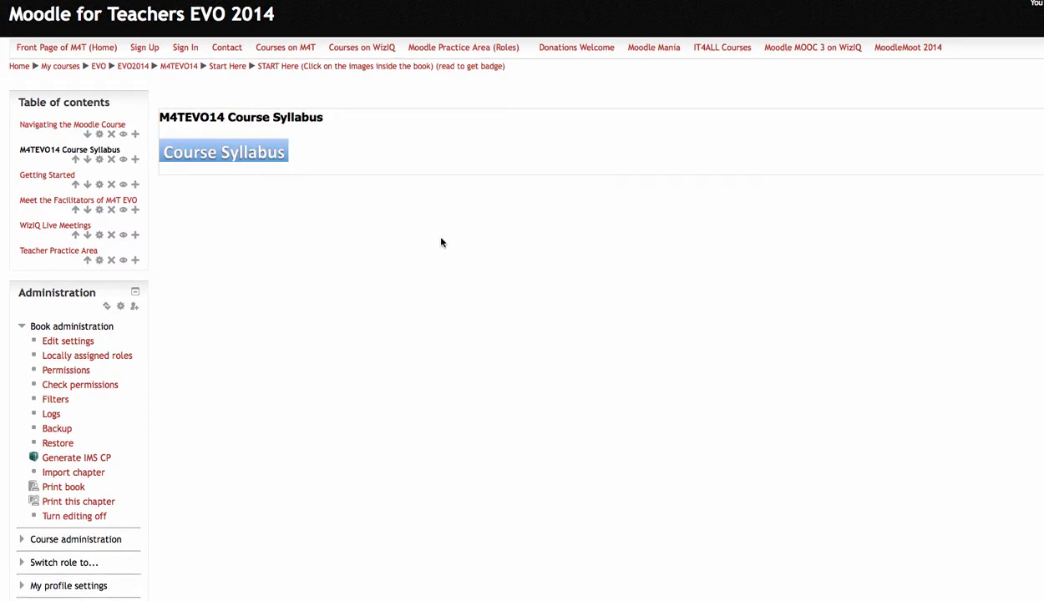
click(48, 177)
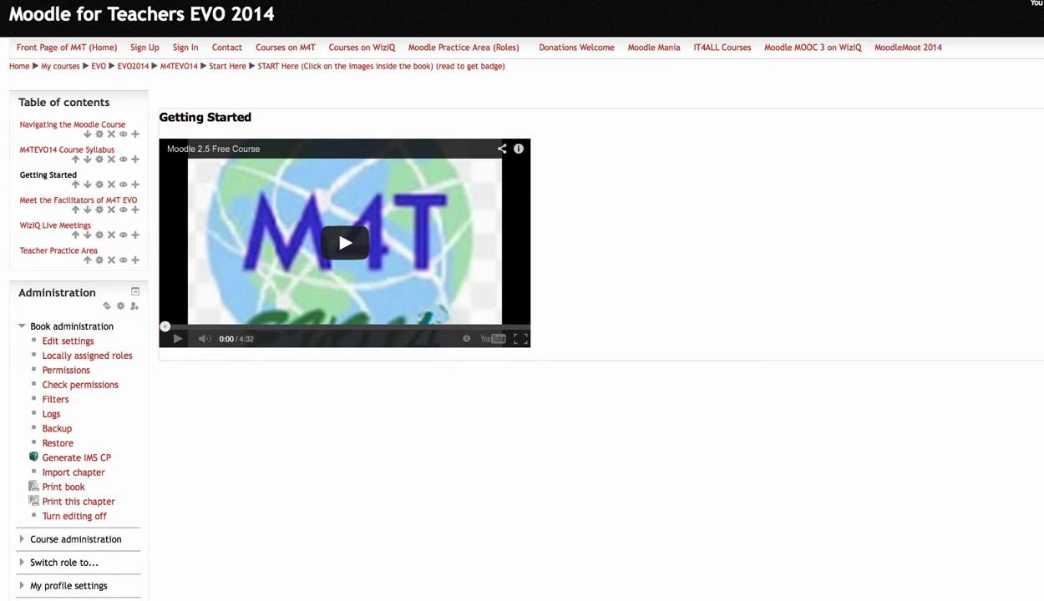
click(78, 200)
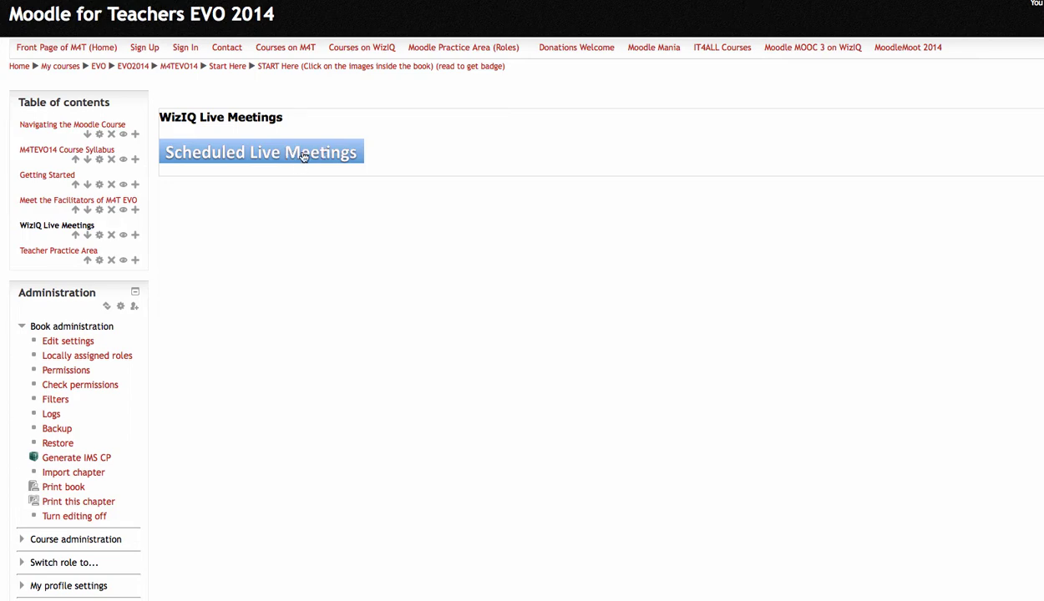
click(303, 156)
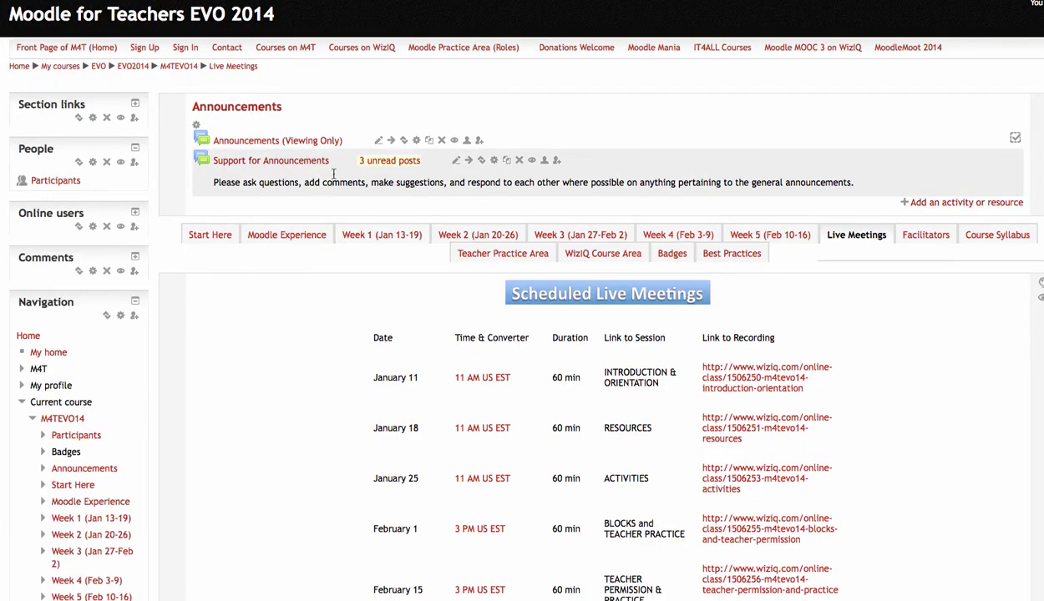
scroll(629, 236, down, 1)
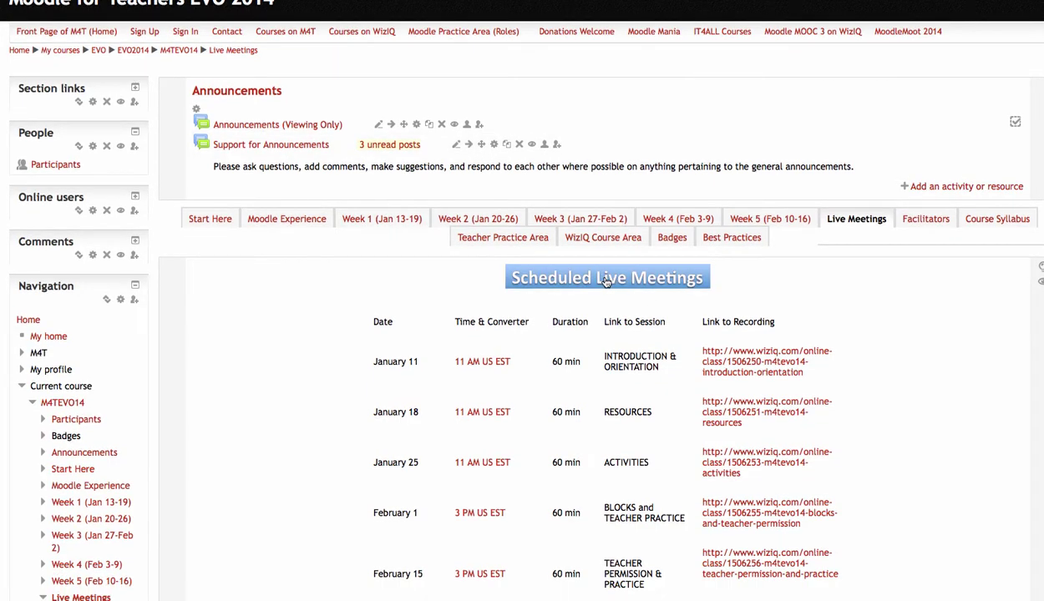
scroll(606, 281, down, 2)
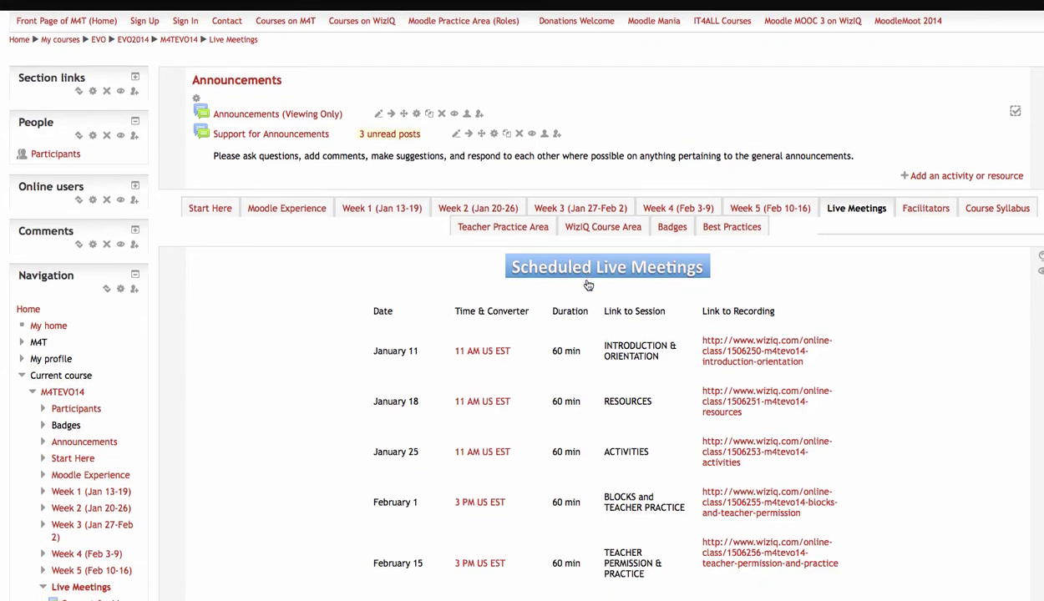
scroll(639, 255, down, 1)
scroll(613, 249, up, 2)
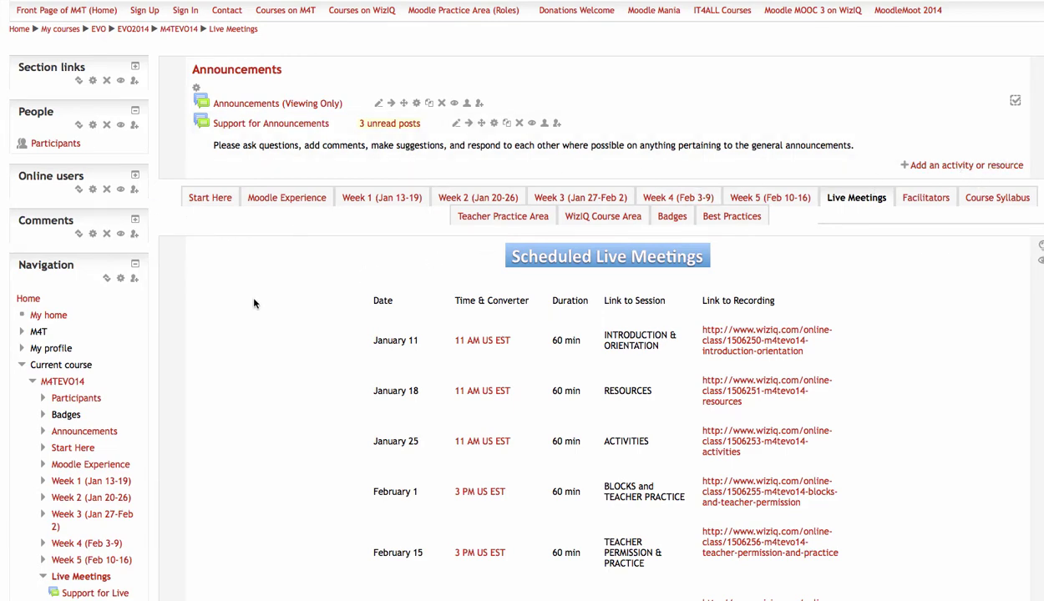
scroll(961, 134, down, 1)
scroll(946, 175, down, 5)
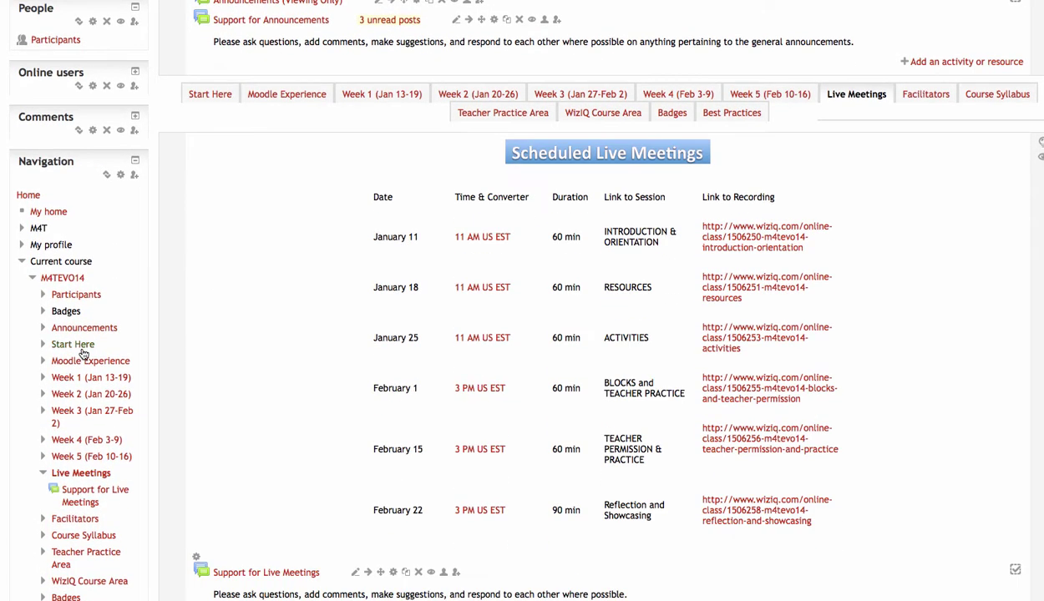
scroll(997, 268, up, 7)
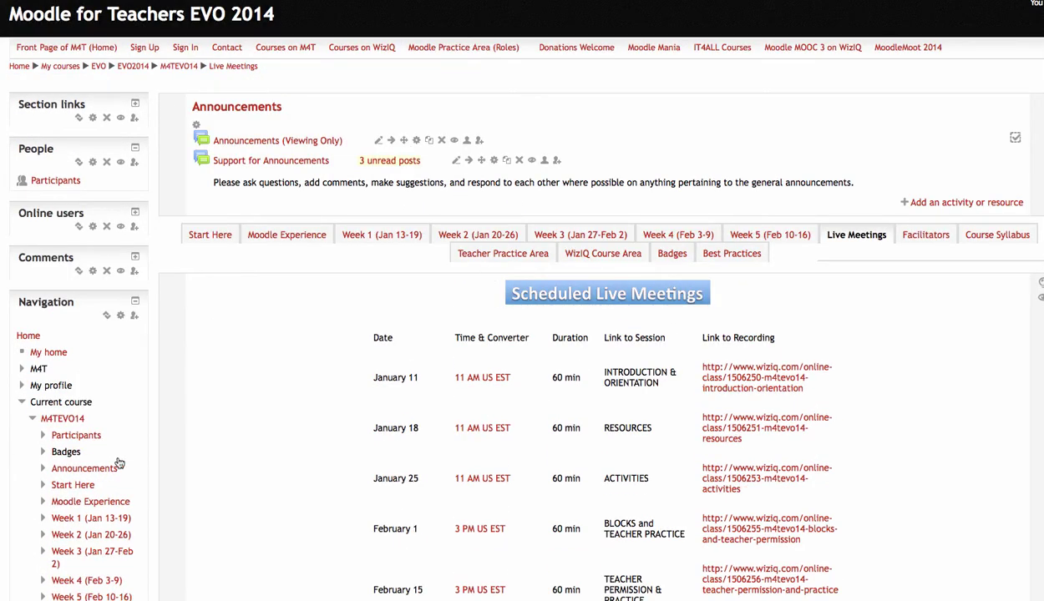
scroll(119, 463, down, 4)
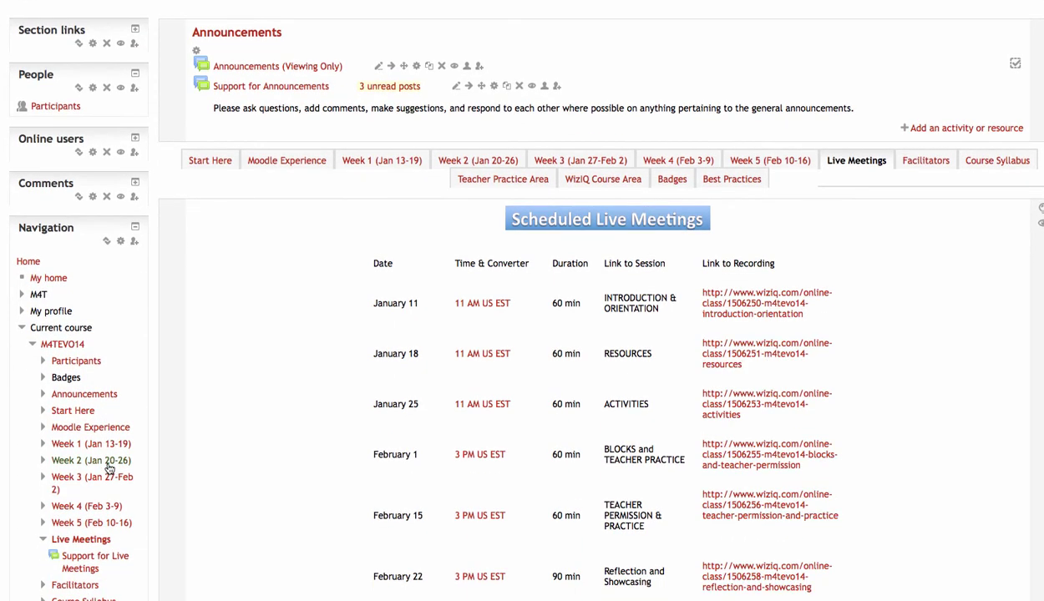
scroll(108, 470, up, 4)
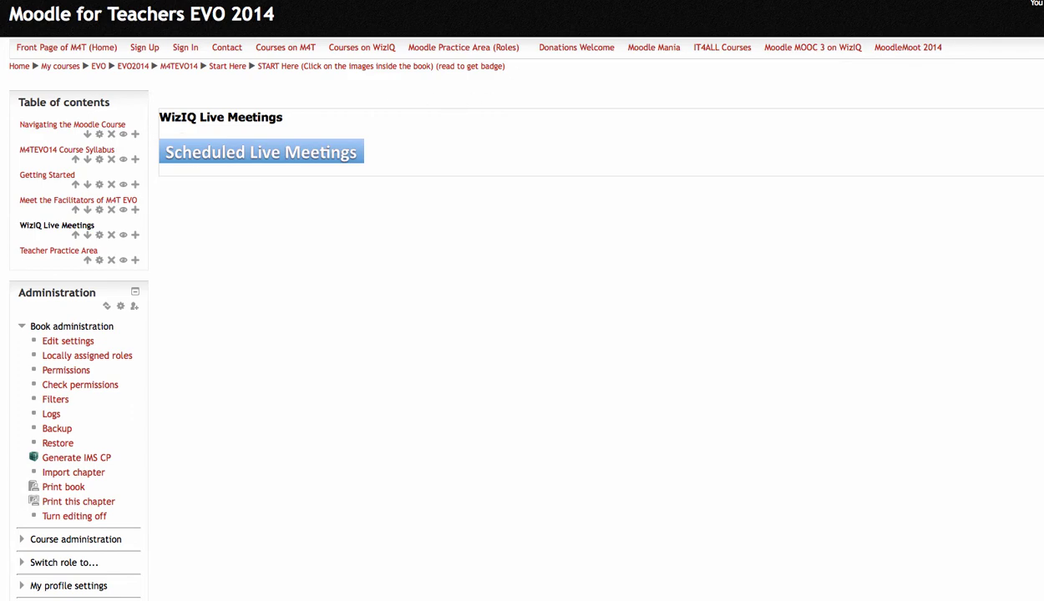
click(50, 250)
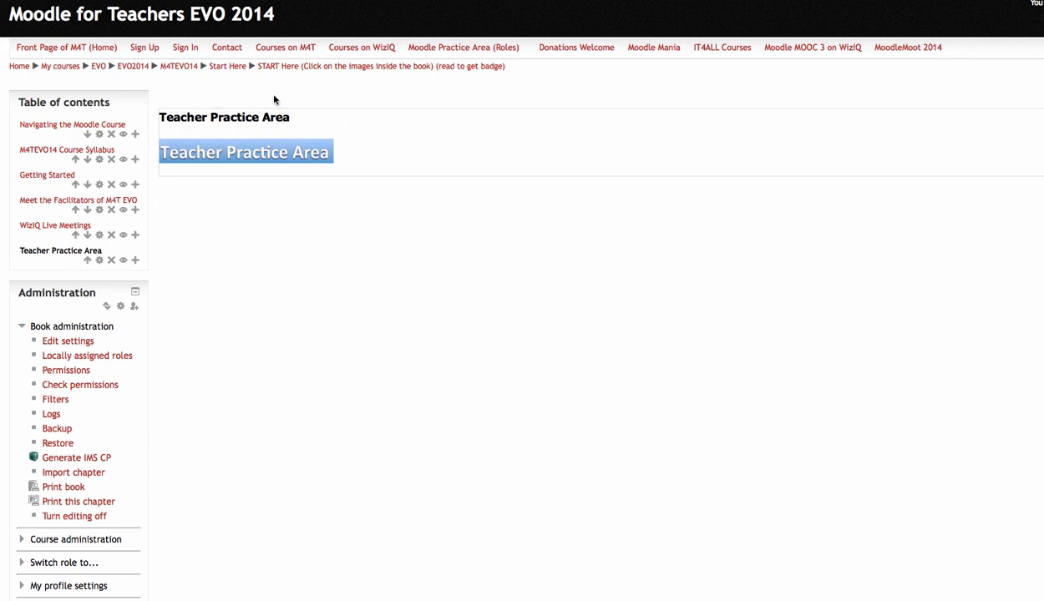
click(175, 67)
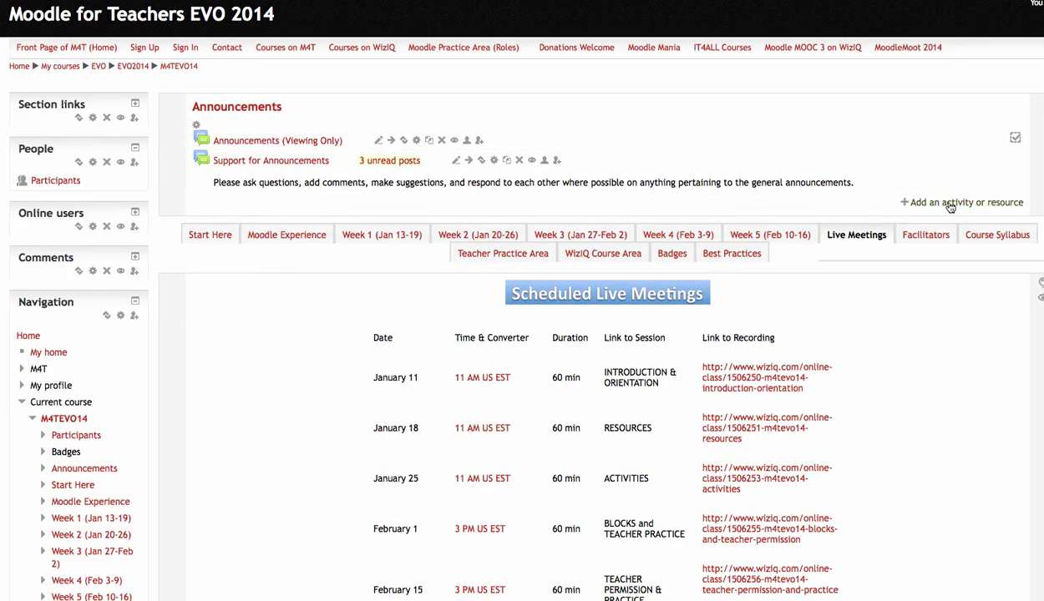
- Pick SCORM package in the activity chooser and add it to the course
click(949, 203)
scroll(489, 276, down, 4)
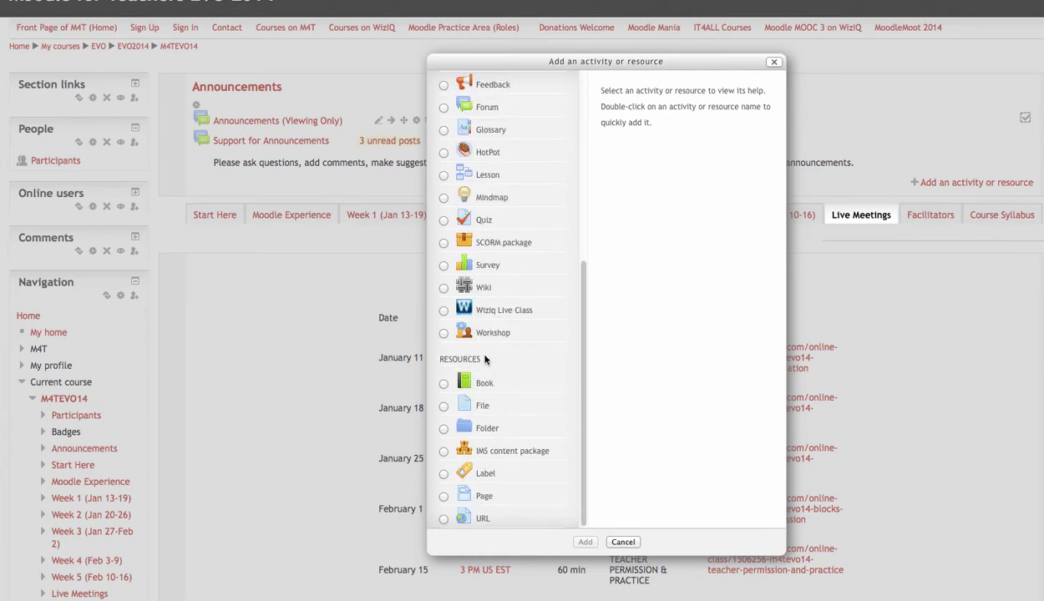
scroll(472, 250, up, 2)
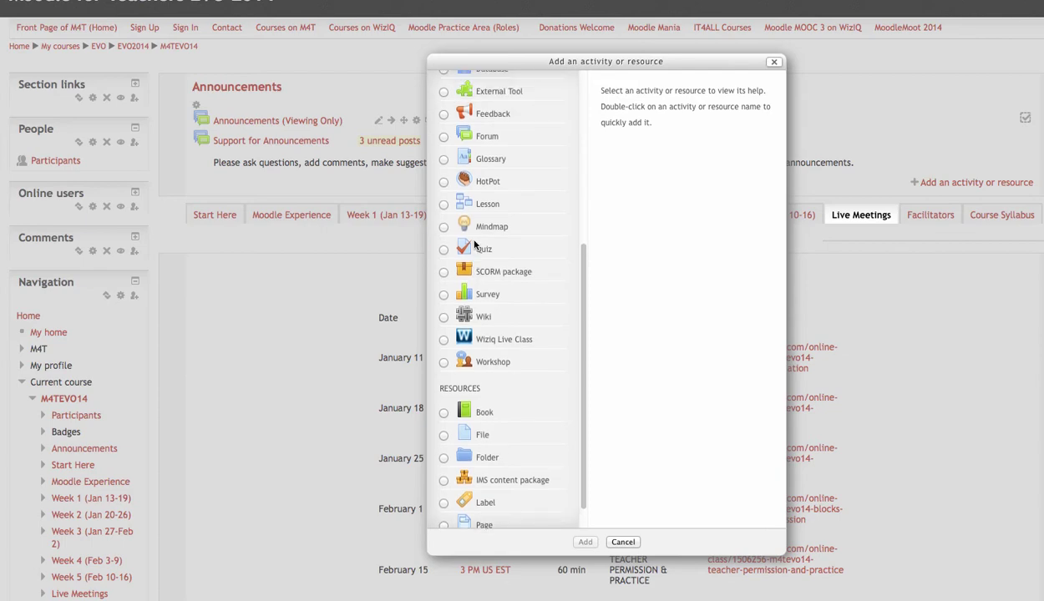
click(445, 274)
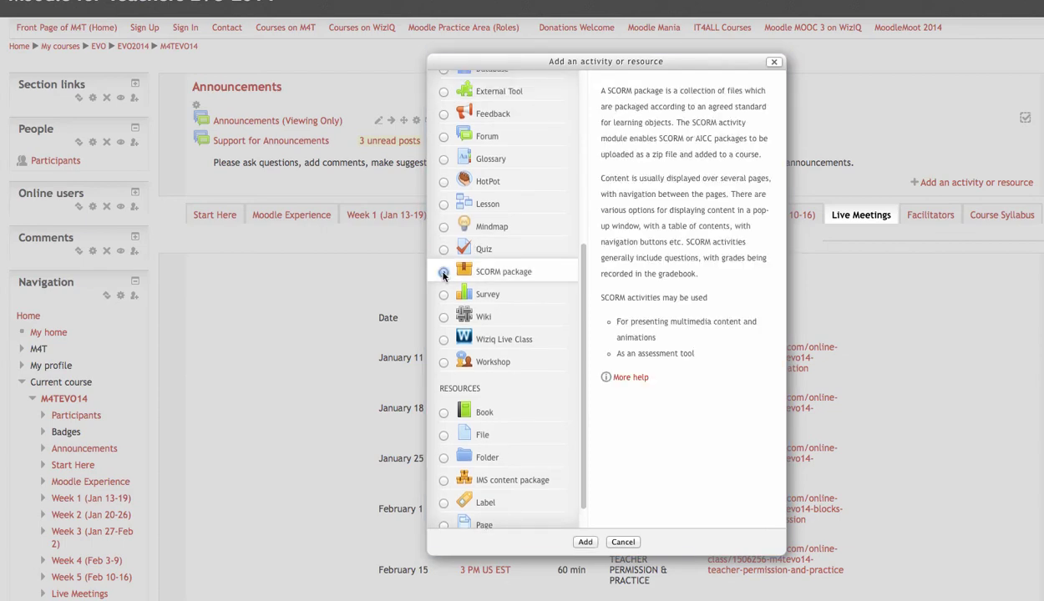
click(585, 542)
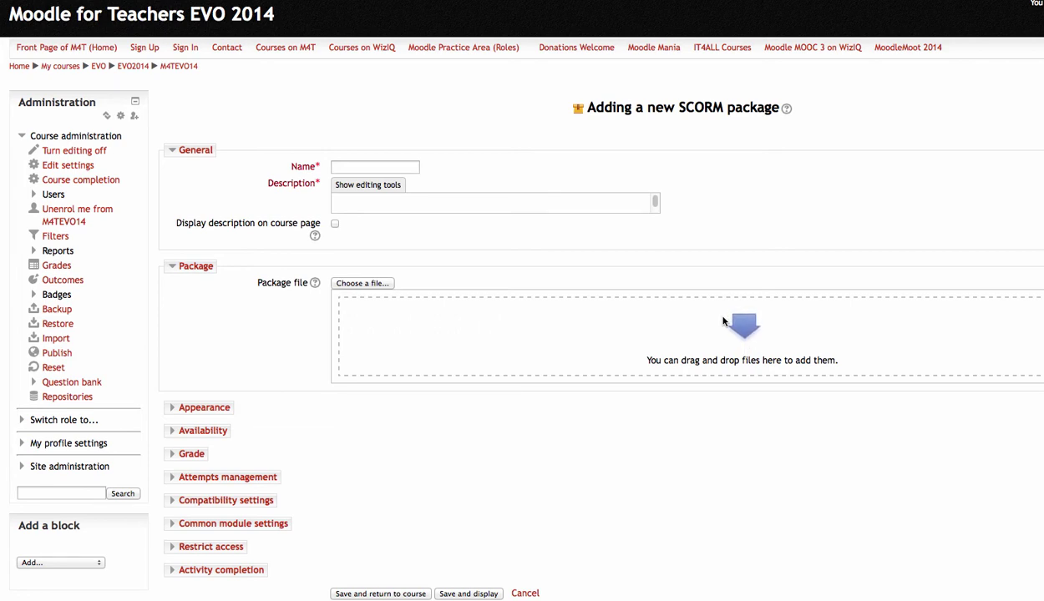
- Show the description's formatting tools and expand the Appearance, Availability and Grade sections
click(359, 167)
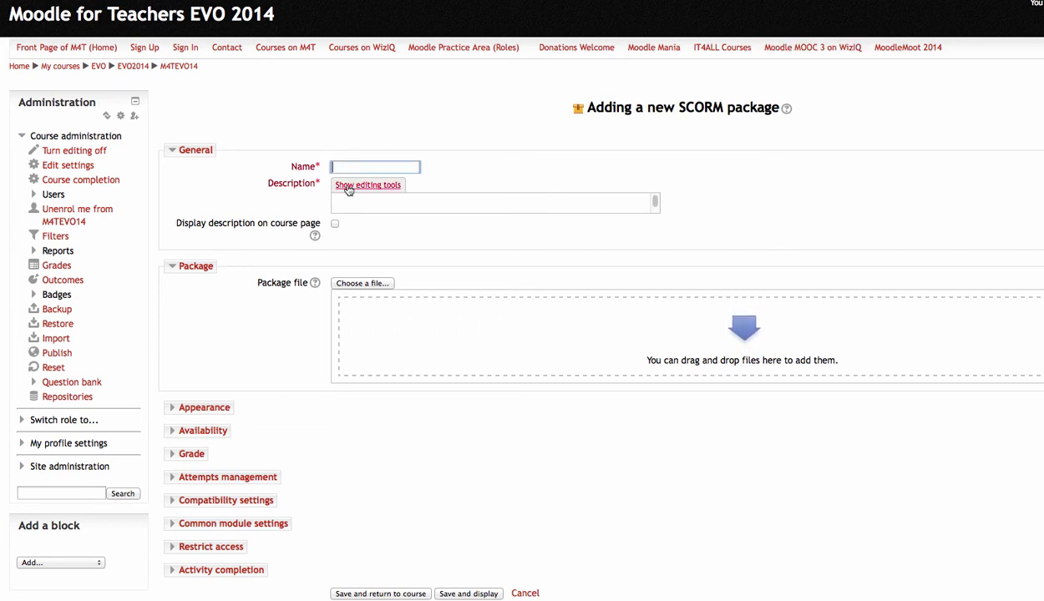
click(349, 189)
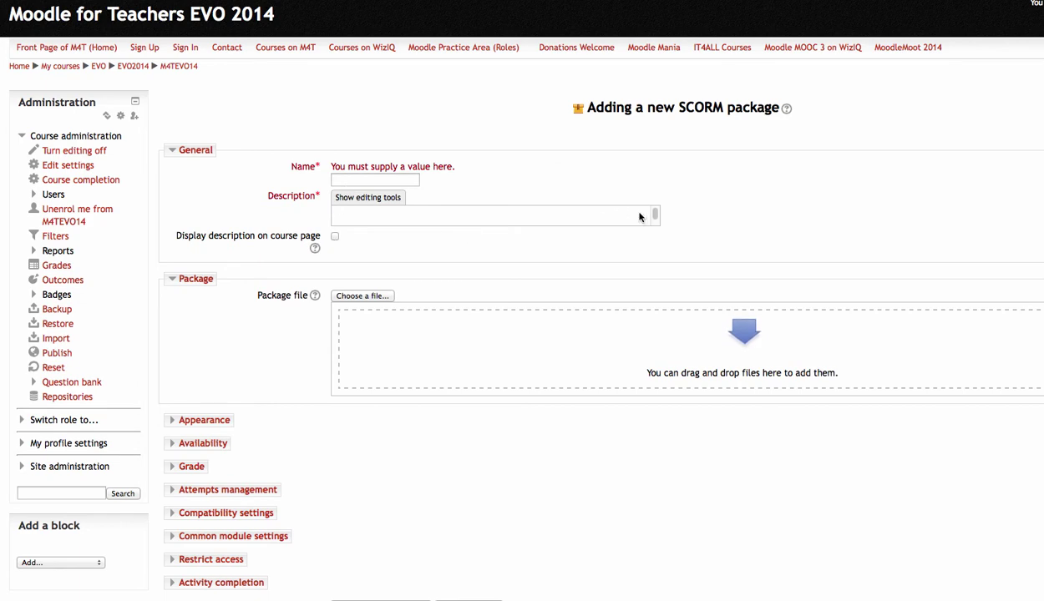
click(368, 198)
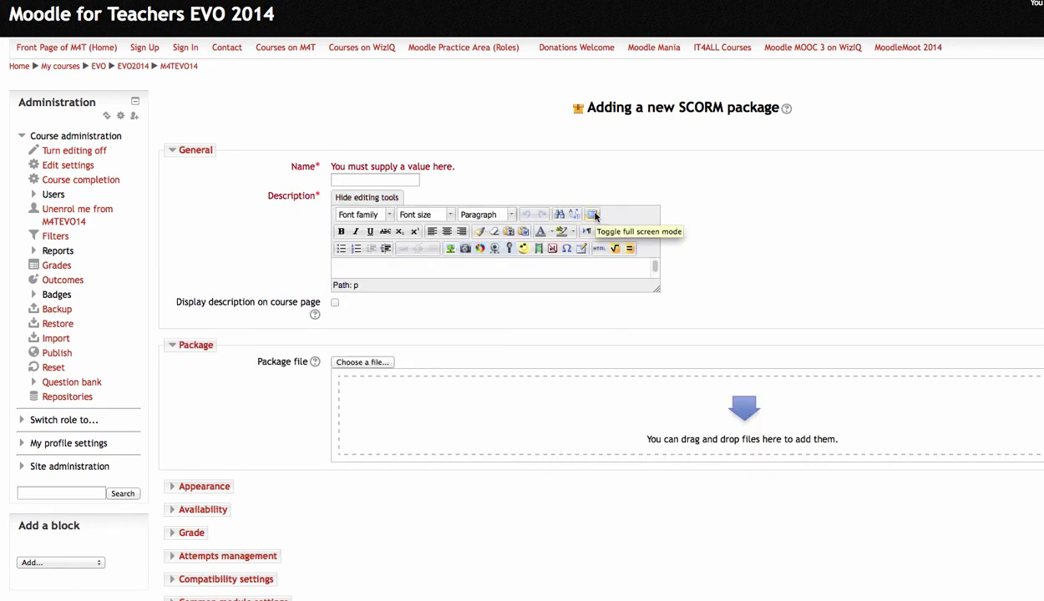
scroll(359, 289, down, 2)
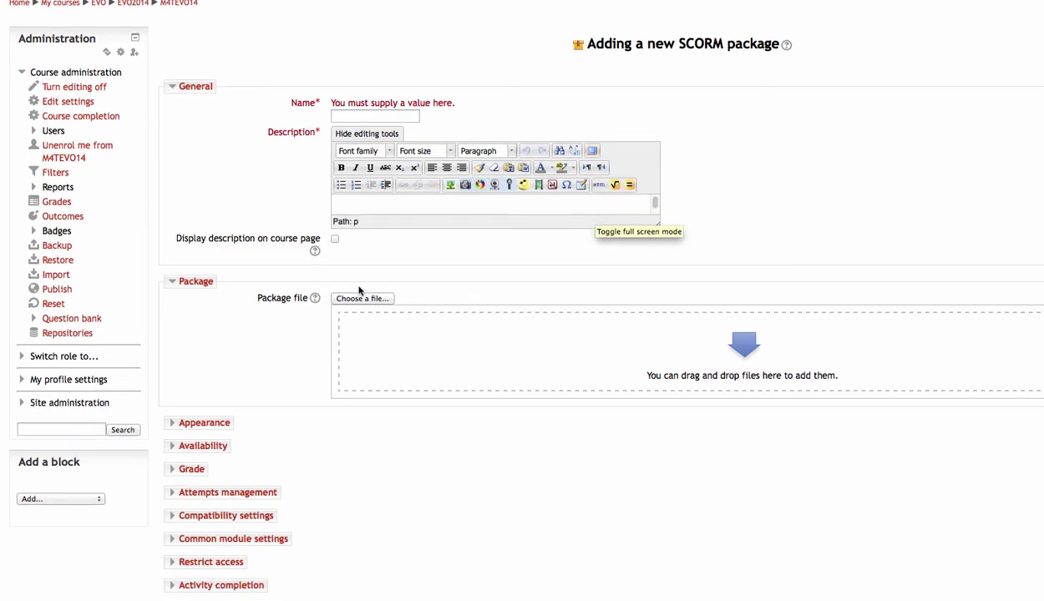
click(215, 424)
scroll(217, 430, down, 3)
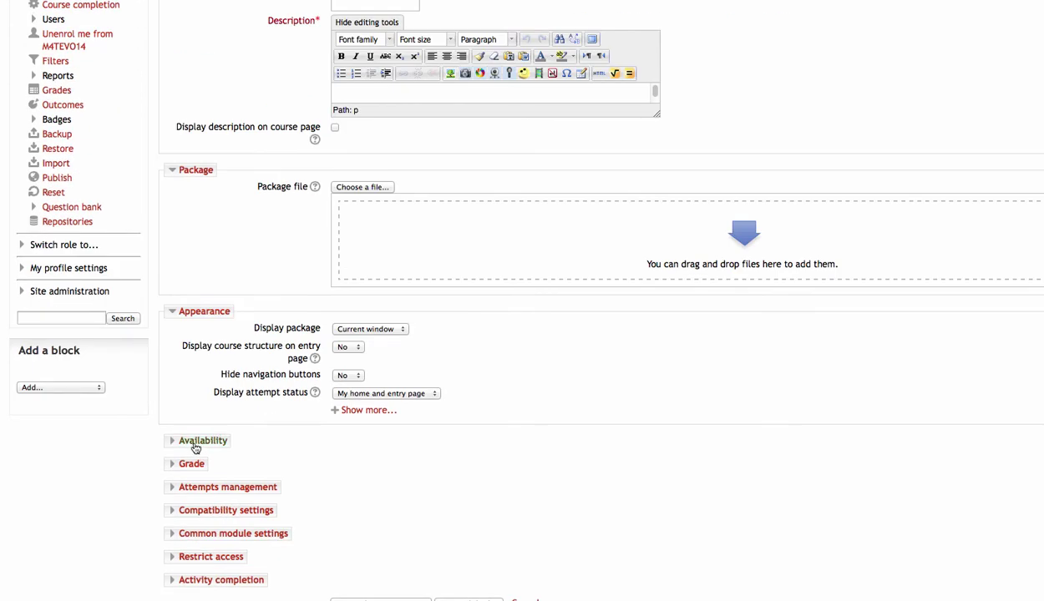
click(197, 442)
scroll(194, 448, down, 2)
click(192, 447)
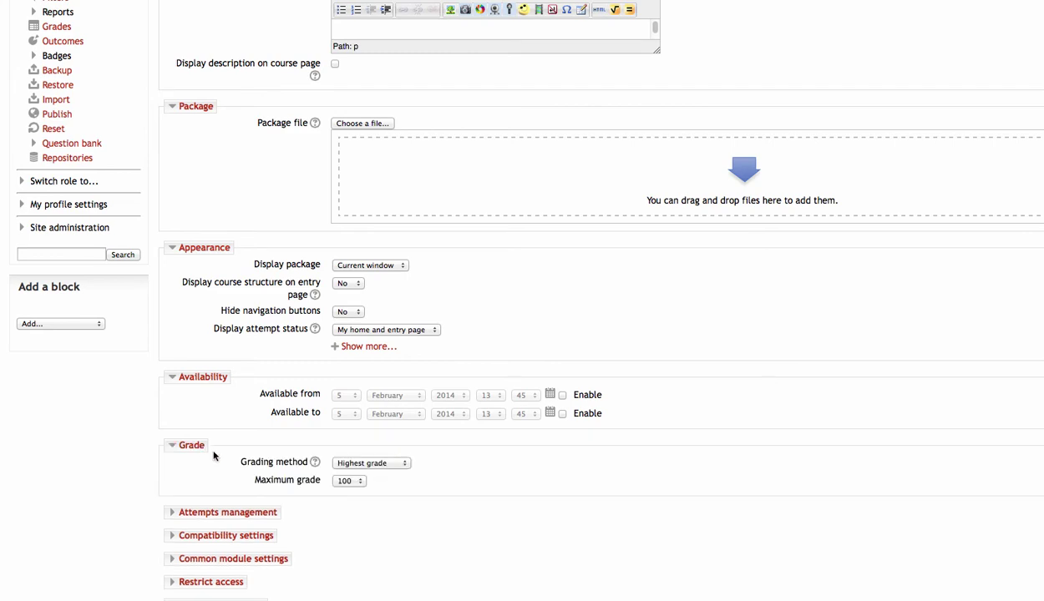
- Expand the Attempts management, Compatibility, Common module settings and Restrict access sections
scroll(313, 461, down, 1)
click(222, 505)
scroll(222, 504, down, 2)
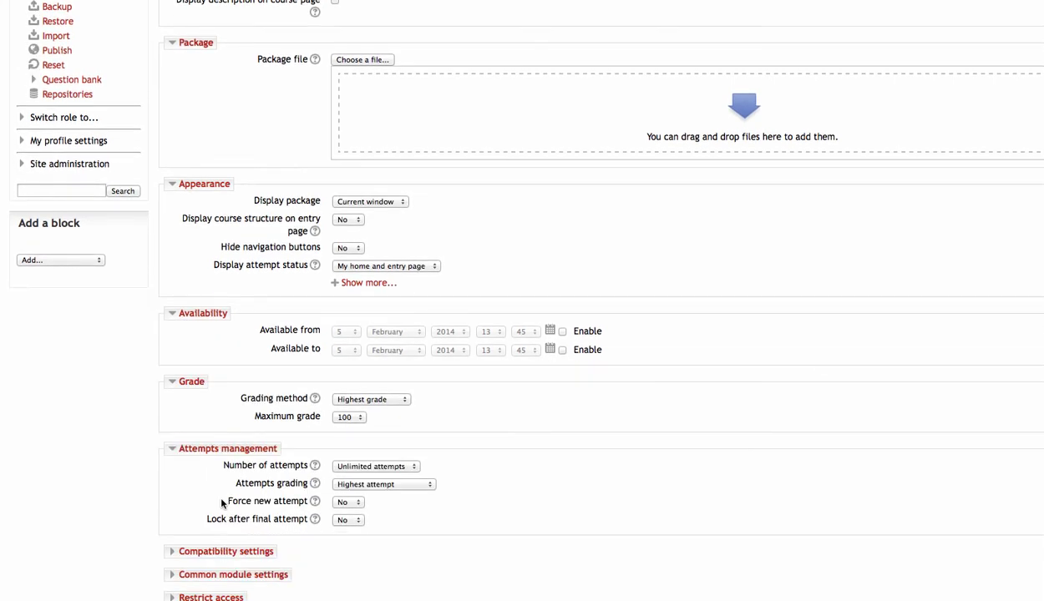
click(199, 532)
scroll(198, 532, down, 3)
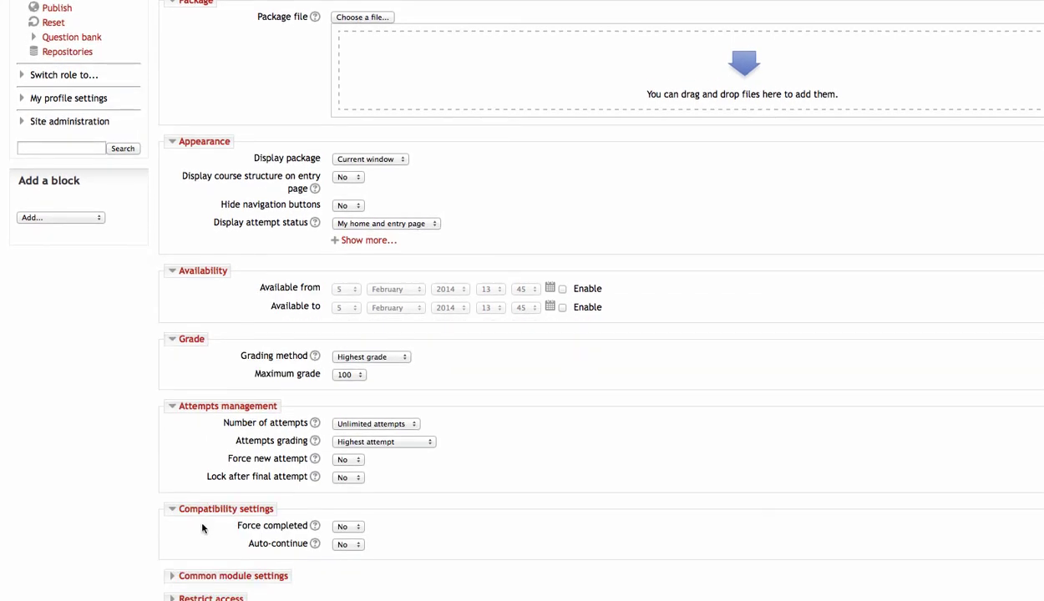
click(219, 516)
scroll(218, 516, down, 2)
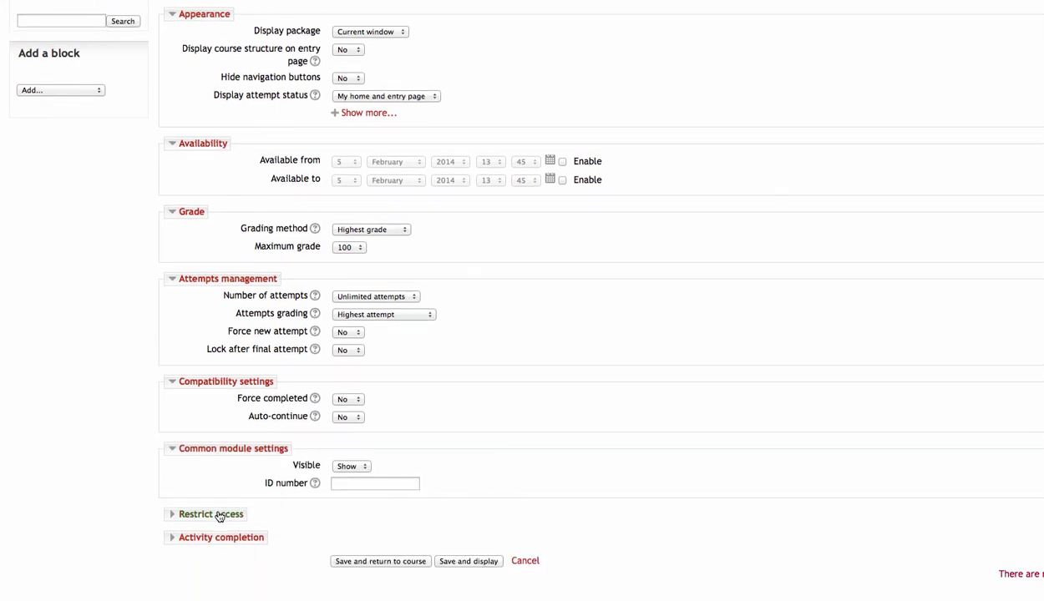
click(218, 516)
scroll(334, 476, up, 6)
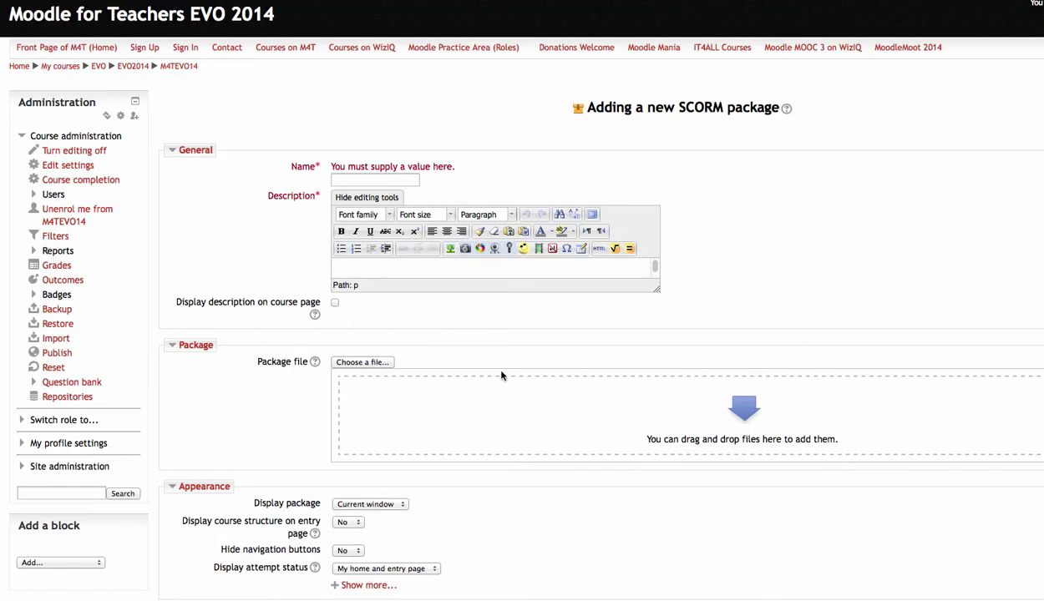
- Select the Name field, then open and close the SCORM package help popup
click(345, 182)
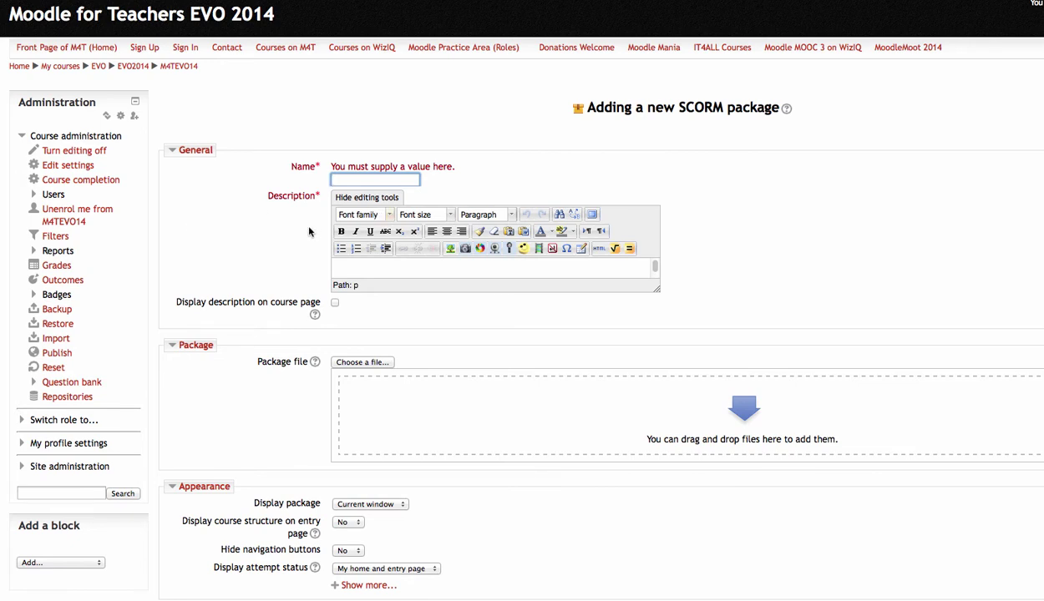
click(786, 108)
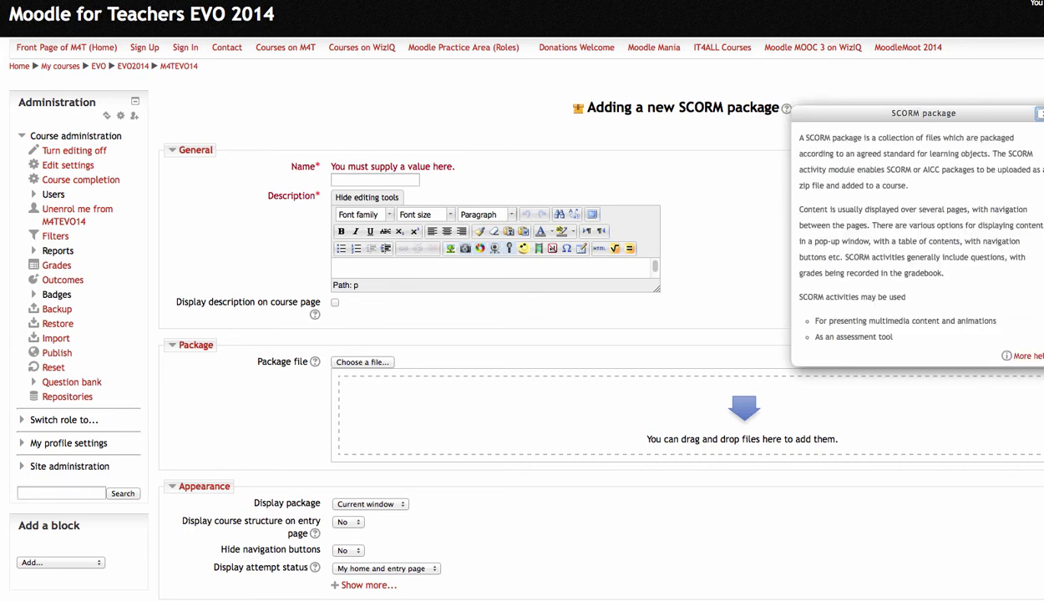
click(789, 183)
scroll(789, 184, down, 1)
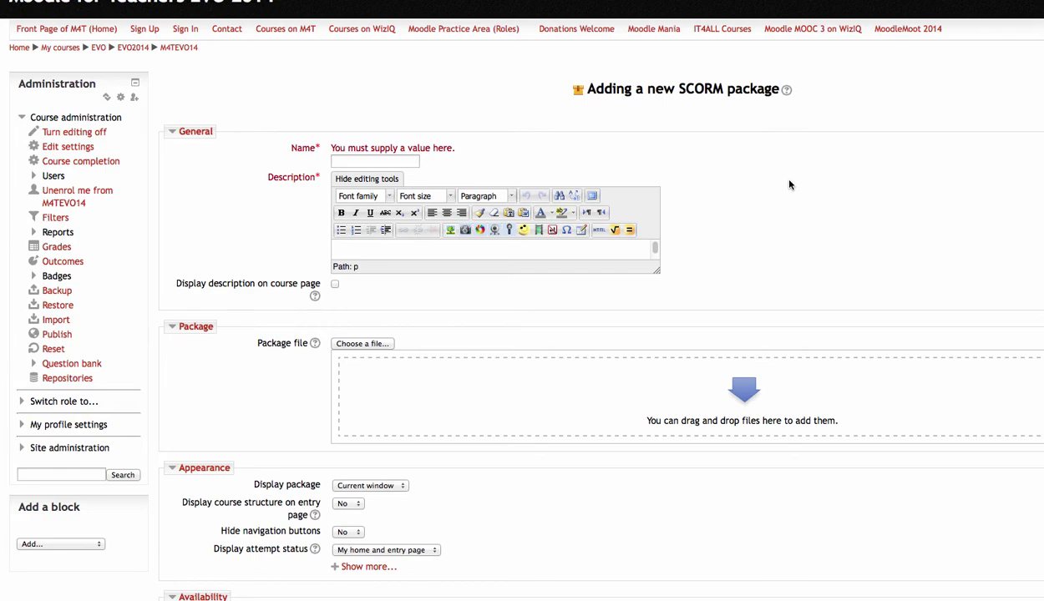
click(374, 343)
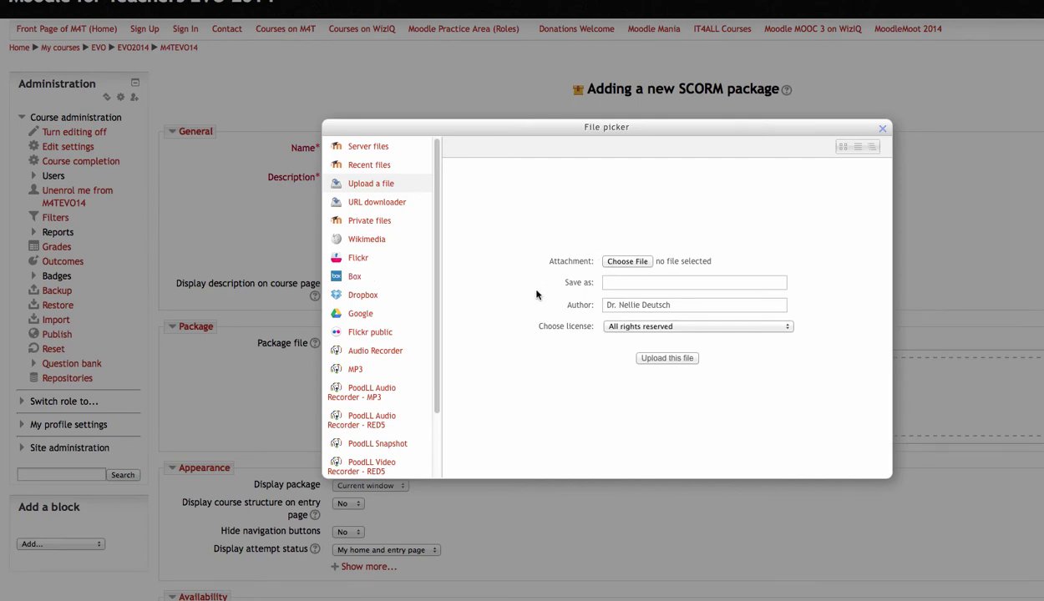
scroll(422, 290, down, 1)
scroll(421, 289, down, 1)
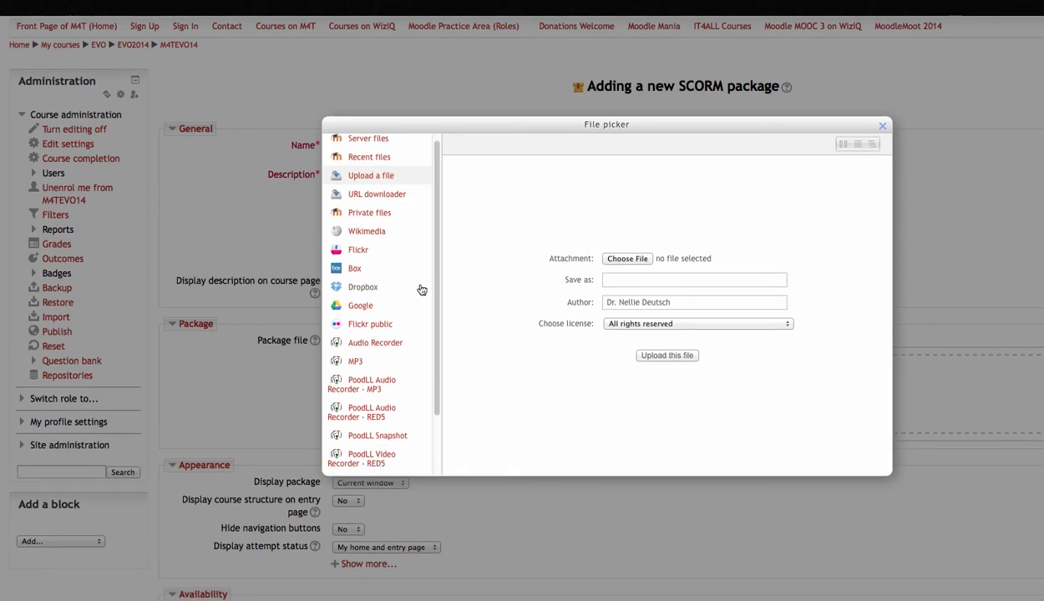
scroll(422, 289, down, 5)
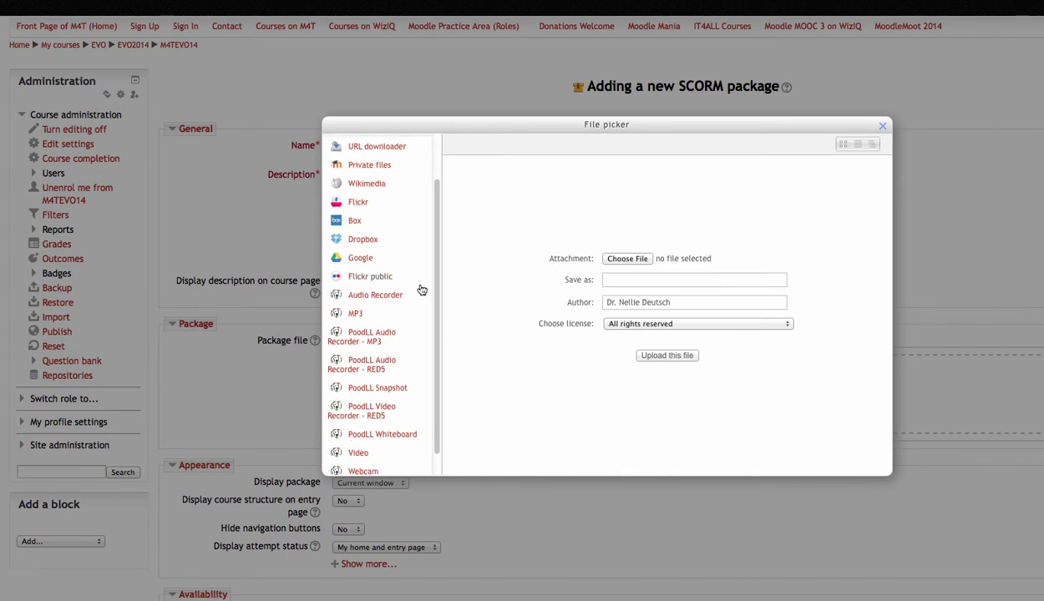
scroll(422, 290, down, 2)
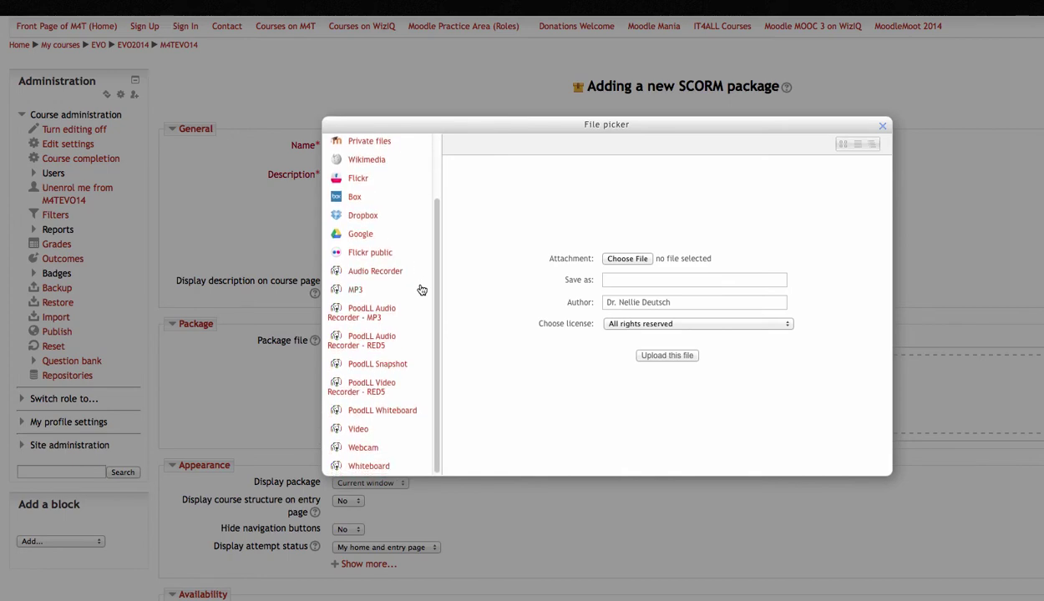
scroll(422, 290, up, 4)
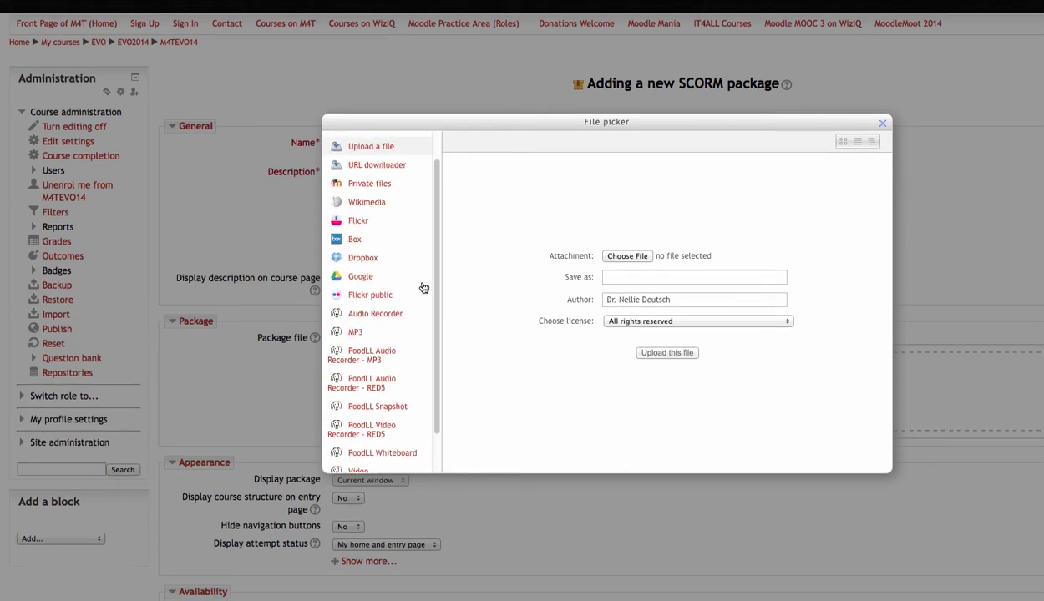
click(883, 126)
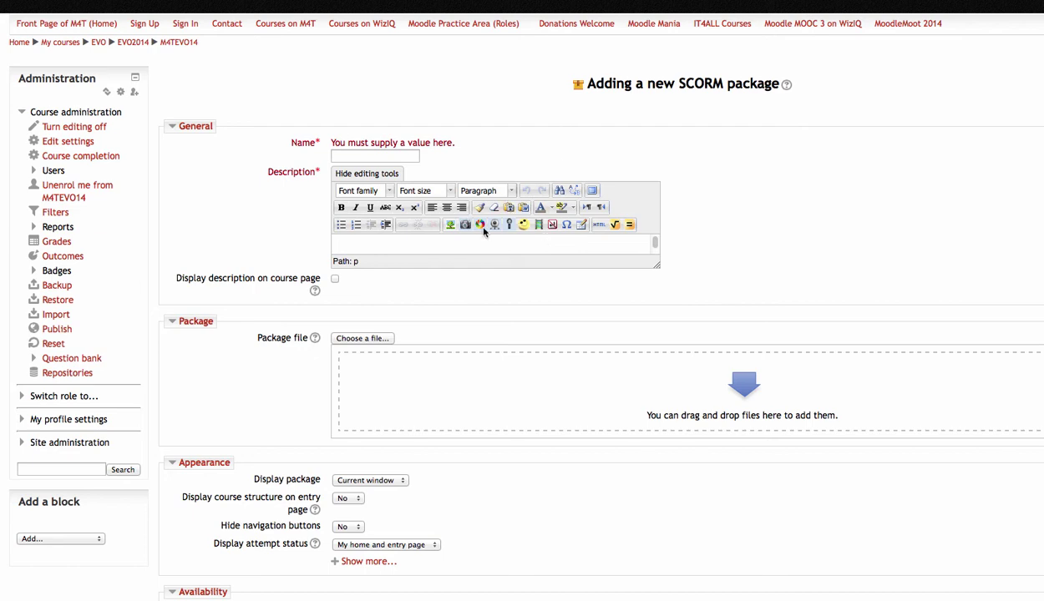
click(592, 190)
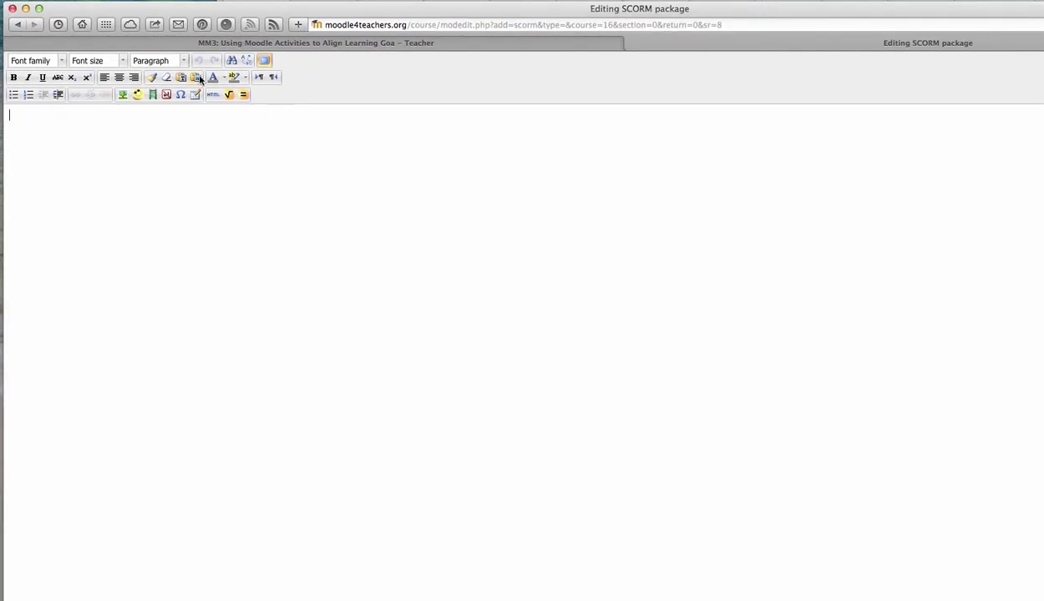
click(264, 60)
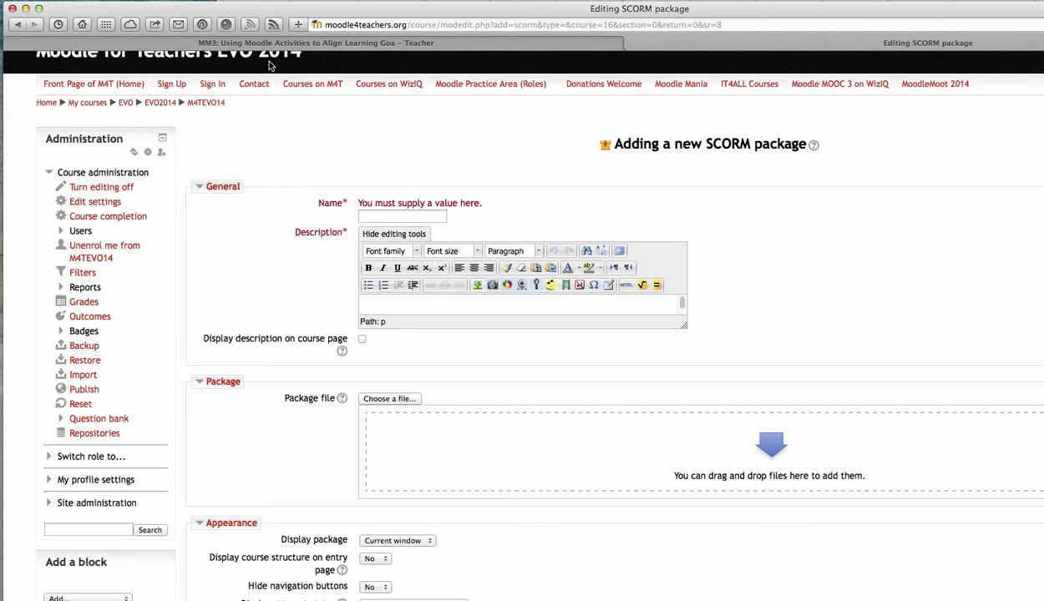
click(492, 287)
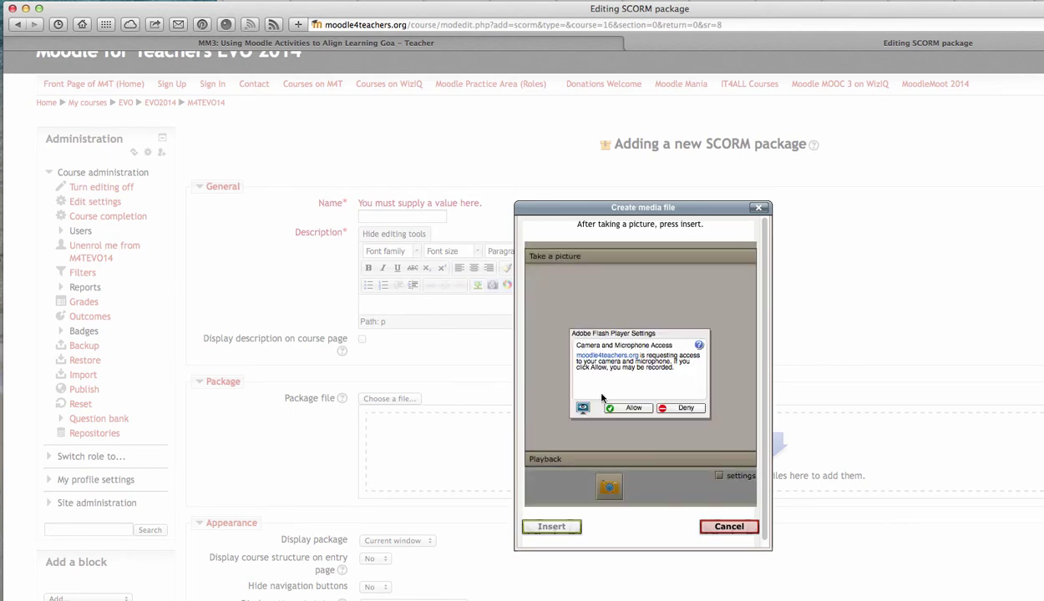
click(633, 408)
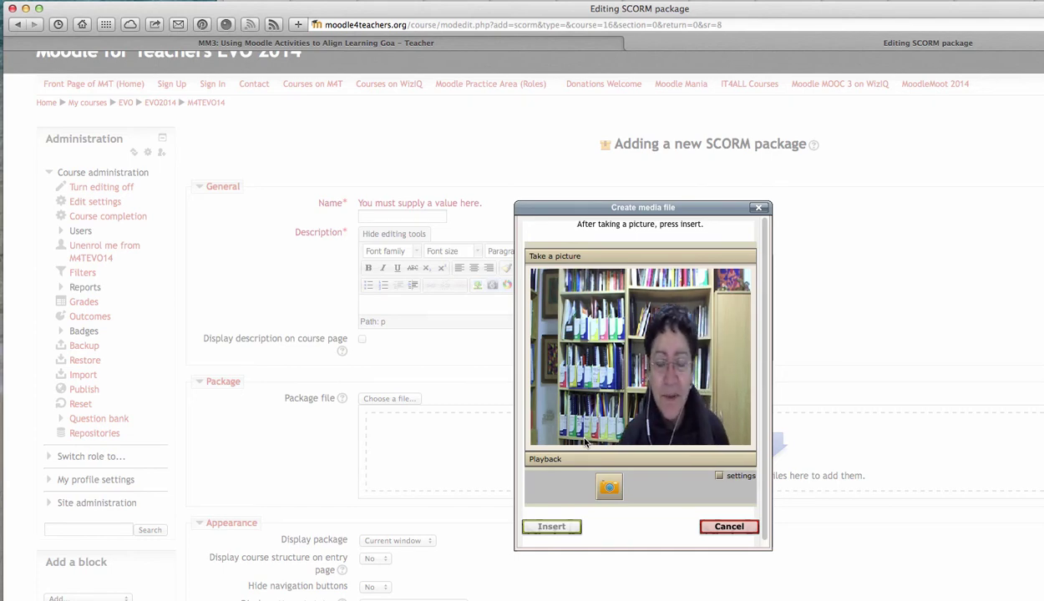
click(606, 490)
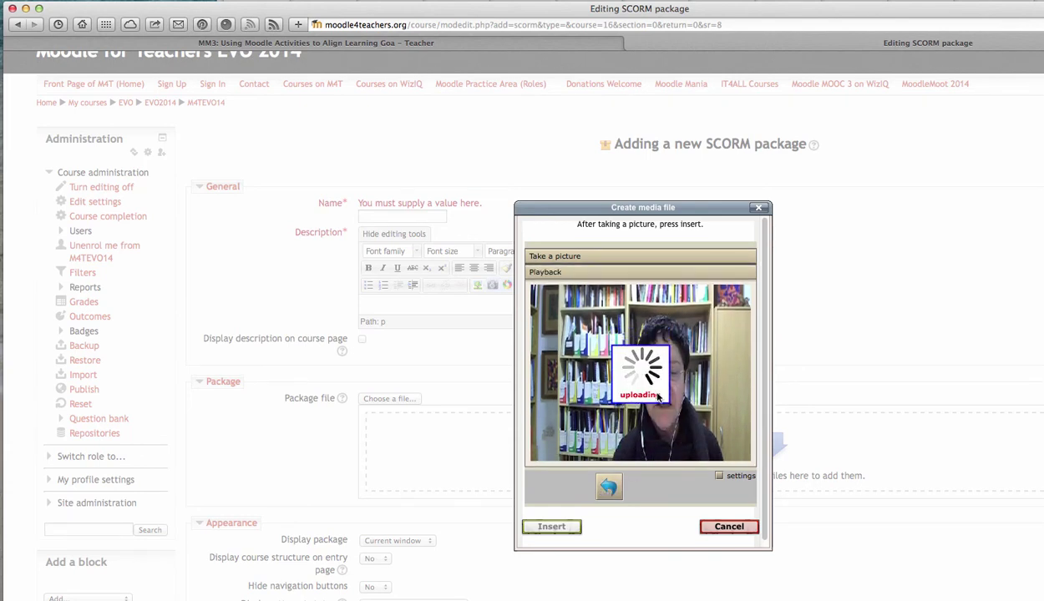
click(551, 527)
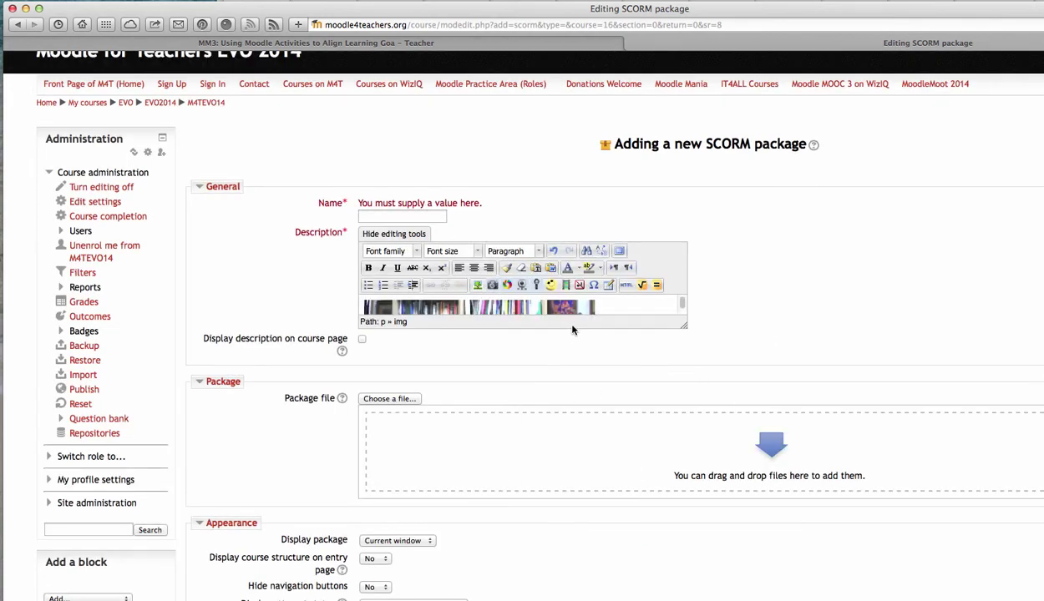
click(618, 251)
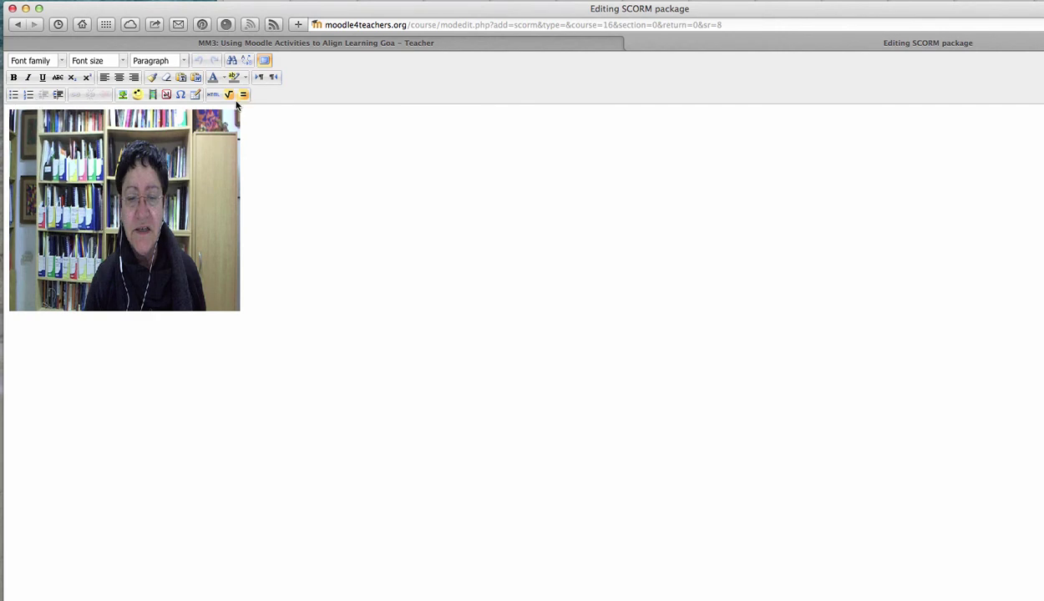
click(263, 61)
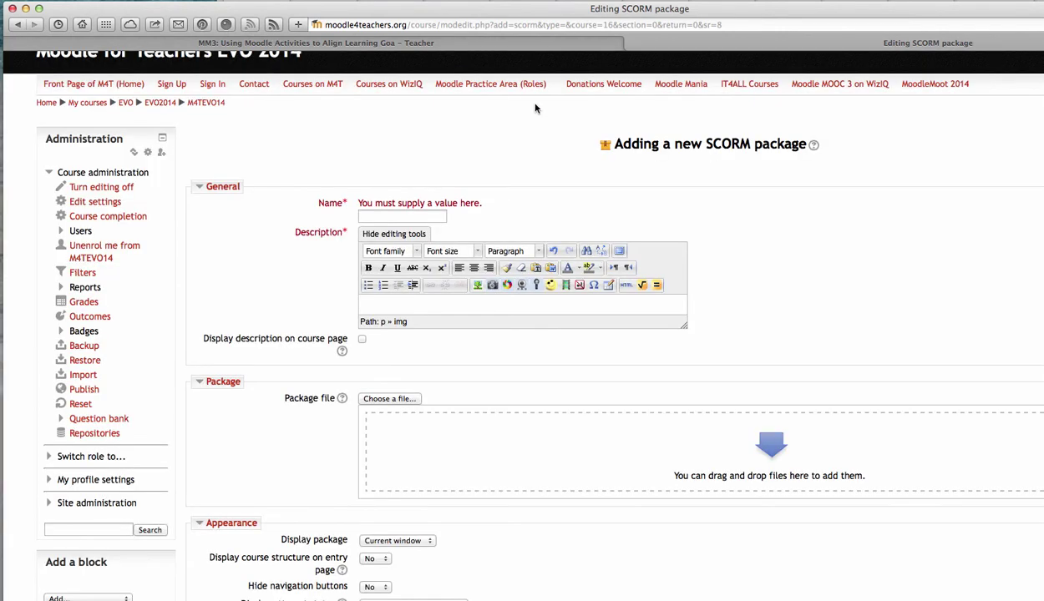
- Start a webcam recording for the Moodle description, cancel it, and return to the WizIQ class
click(522, 285)
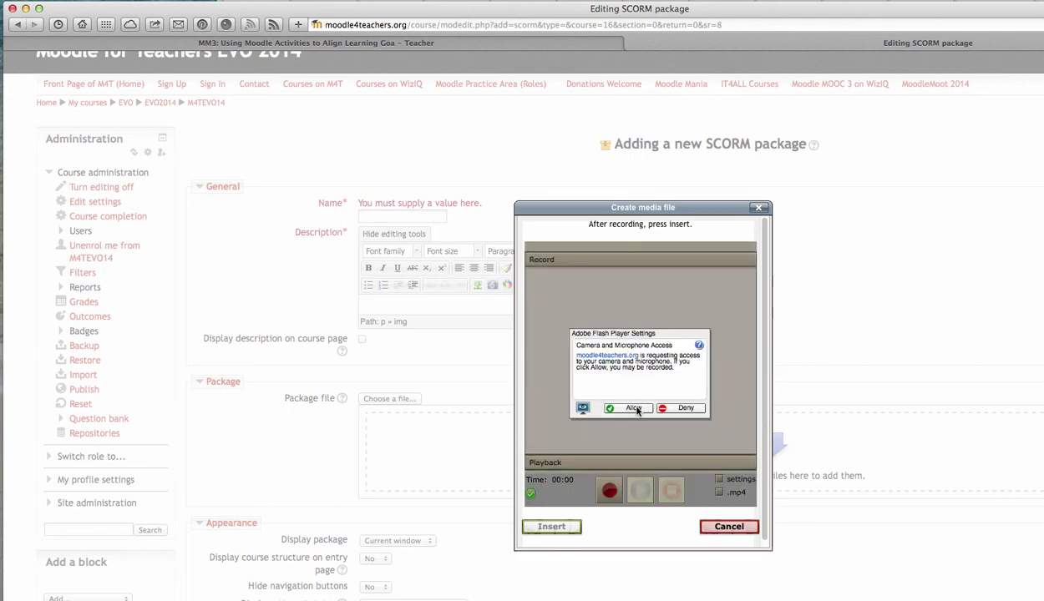
click(631, 408)
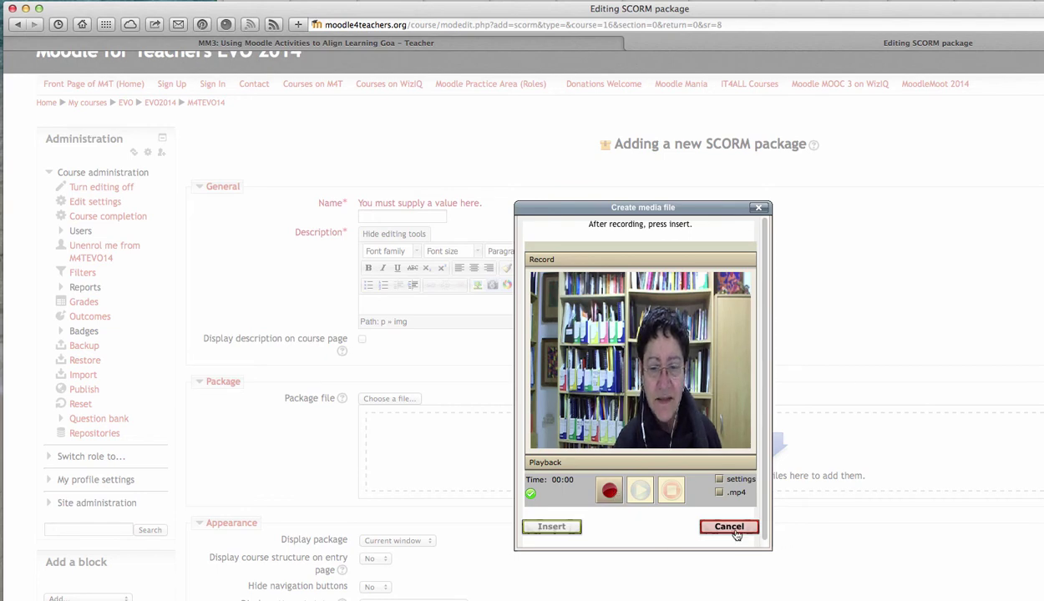
click(601, 492)
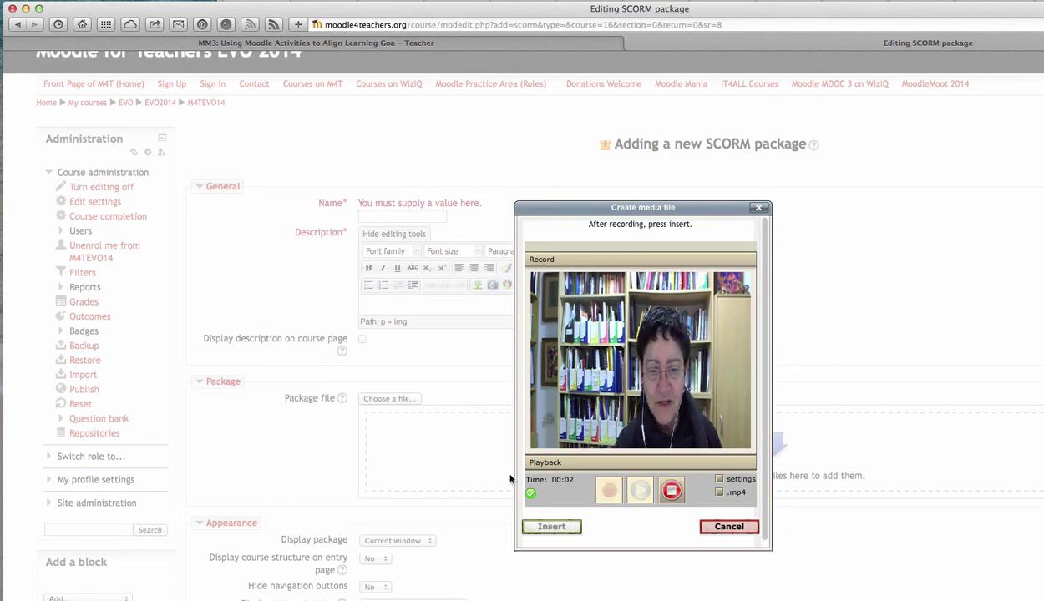
click(551, 527)
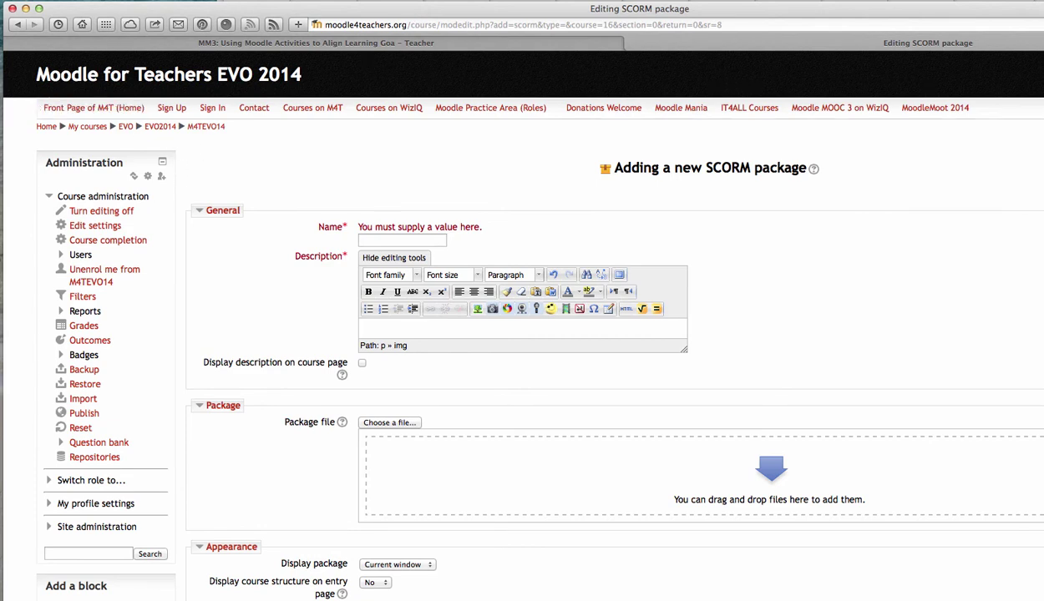
click(276, 43)
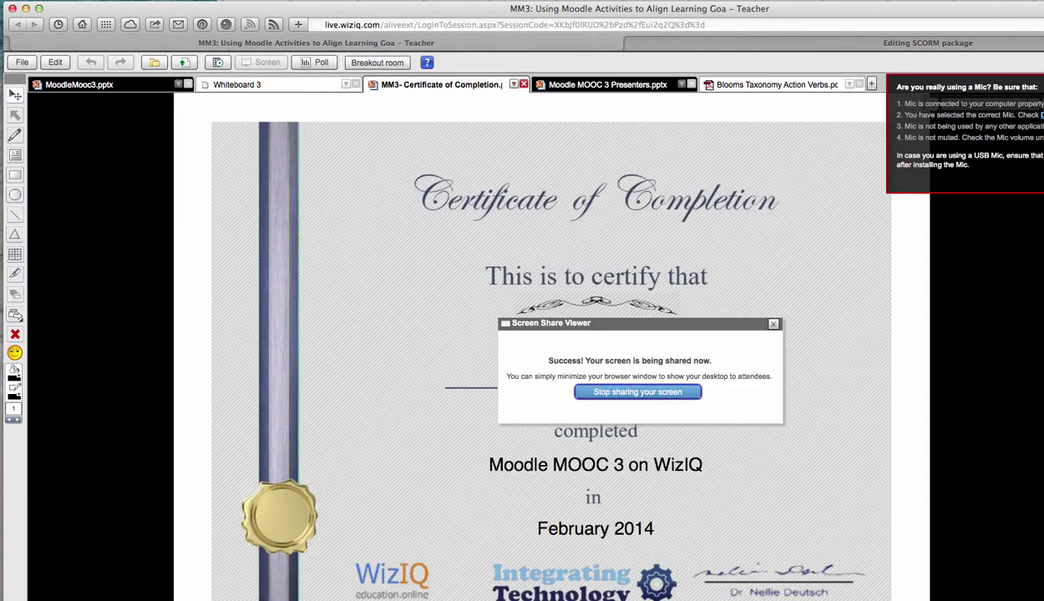
- Stop sharing the screen with attendees from the Screen Share Viewer
click(664, 389)
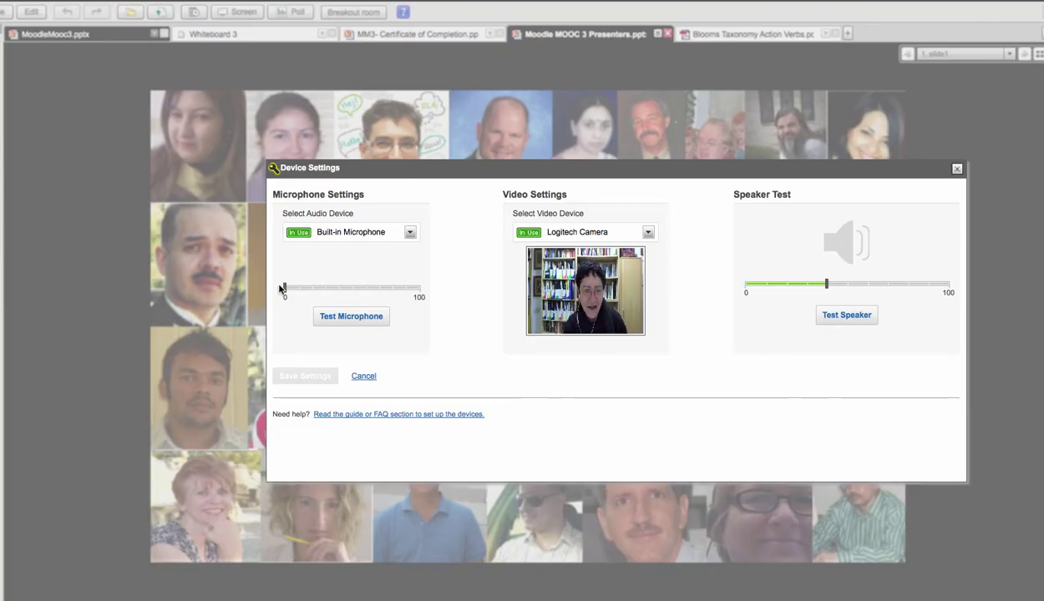
- Raise the microphone level to 93 and test it, then set it to about halfway and close Device Settings
drag(284, 290, 365, 306)
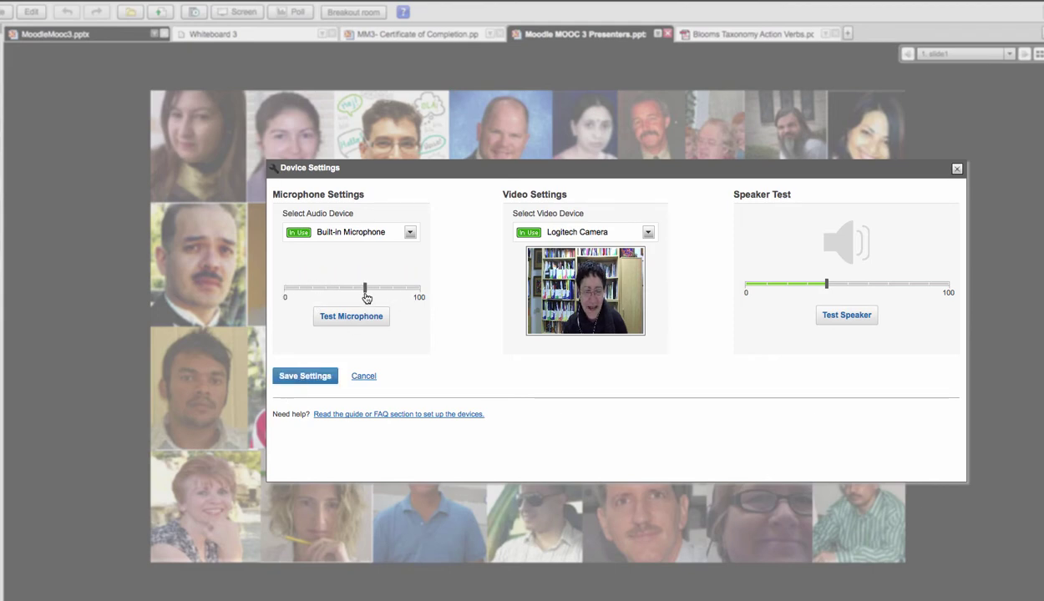
click(354, 318)
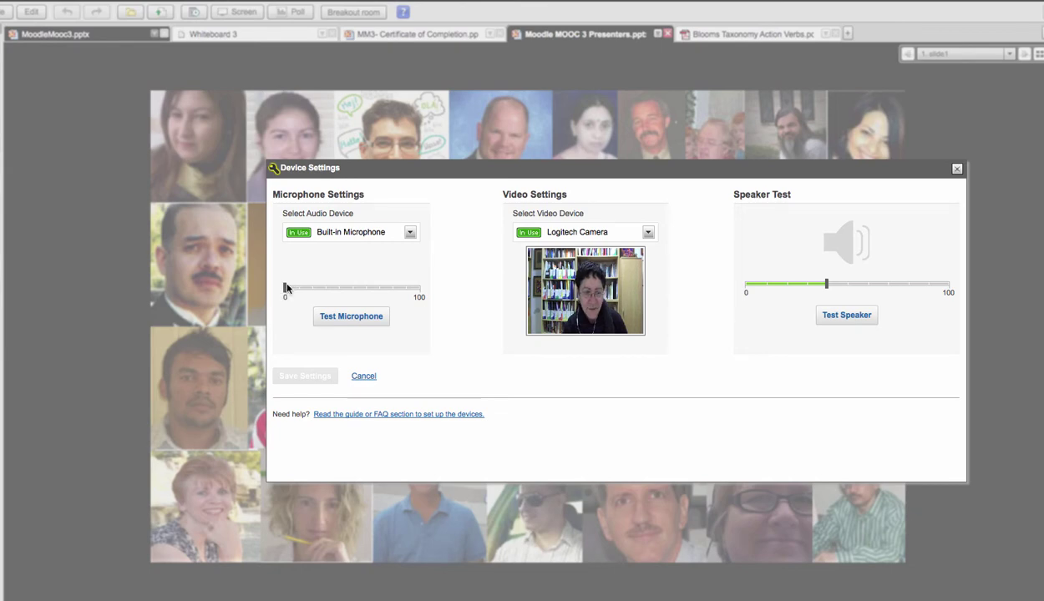
drag(284, 288, 360, 288)
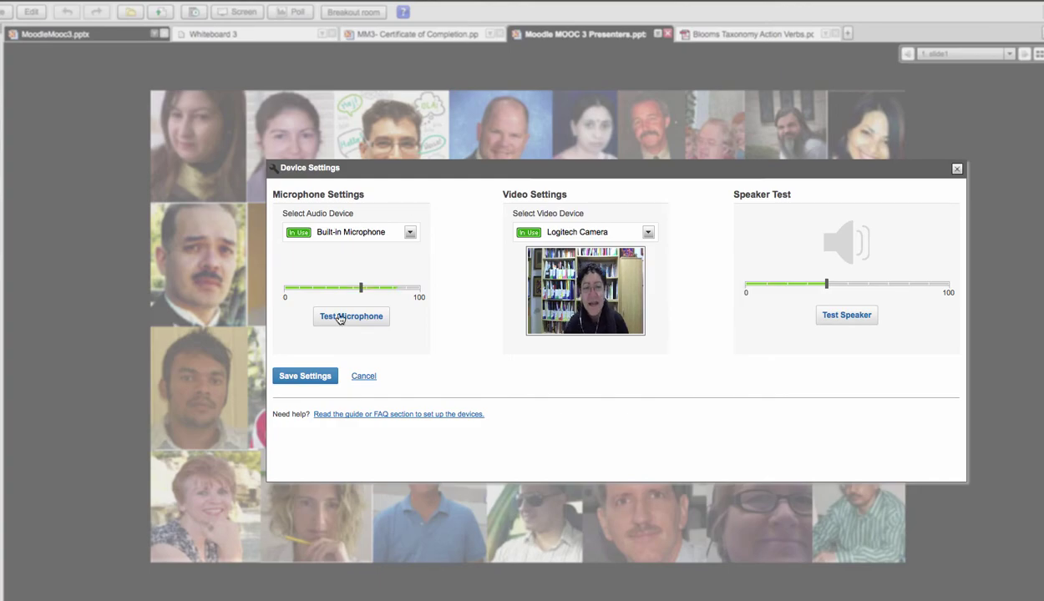
click(317, 376)
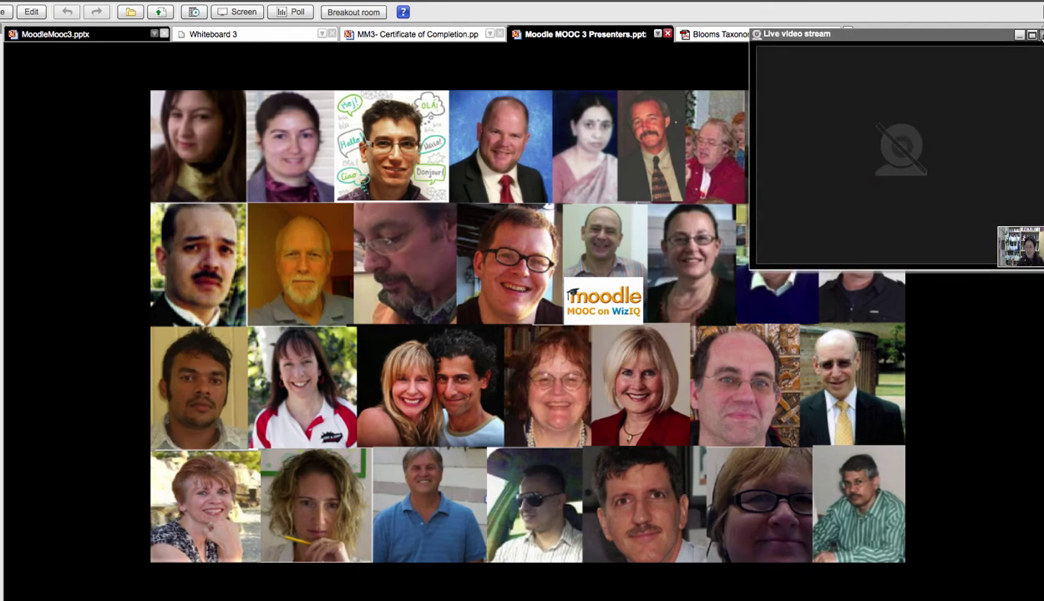
- Close the Live video stream panel
click(1018, 34)
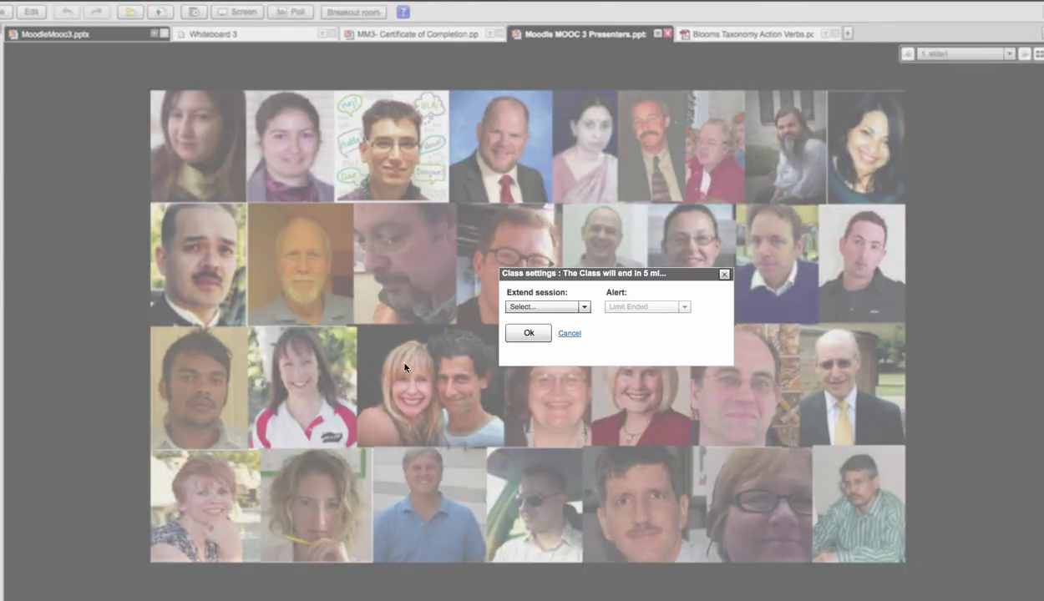
- Dismiss the class-ending notice without extending, then give Classroom Experience and Knowledge Gained five stars each
click(529, 332)
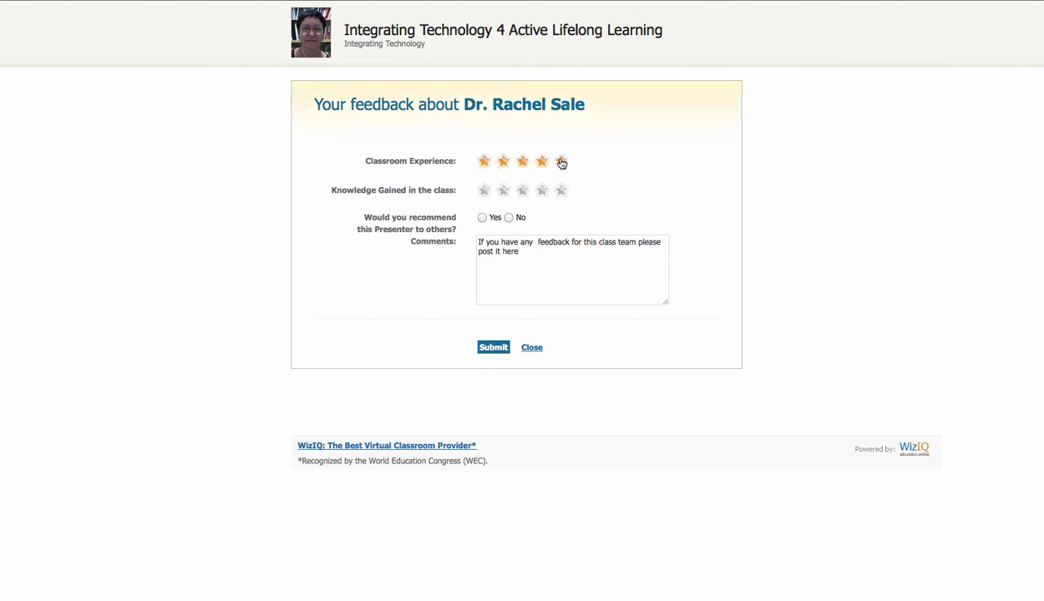
click(561, 161)
click(562, 190)
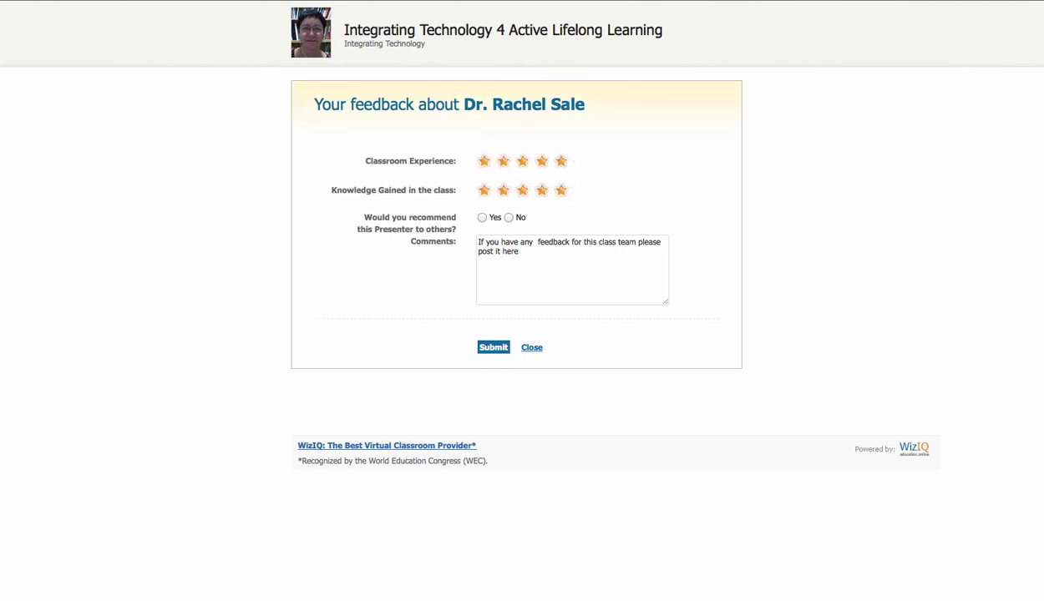